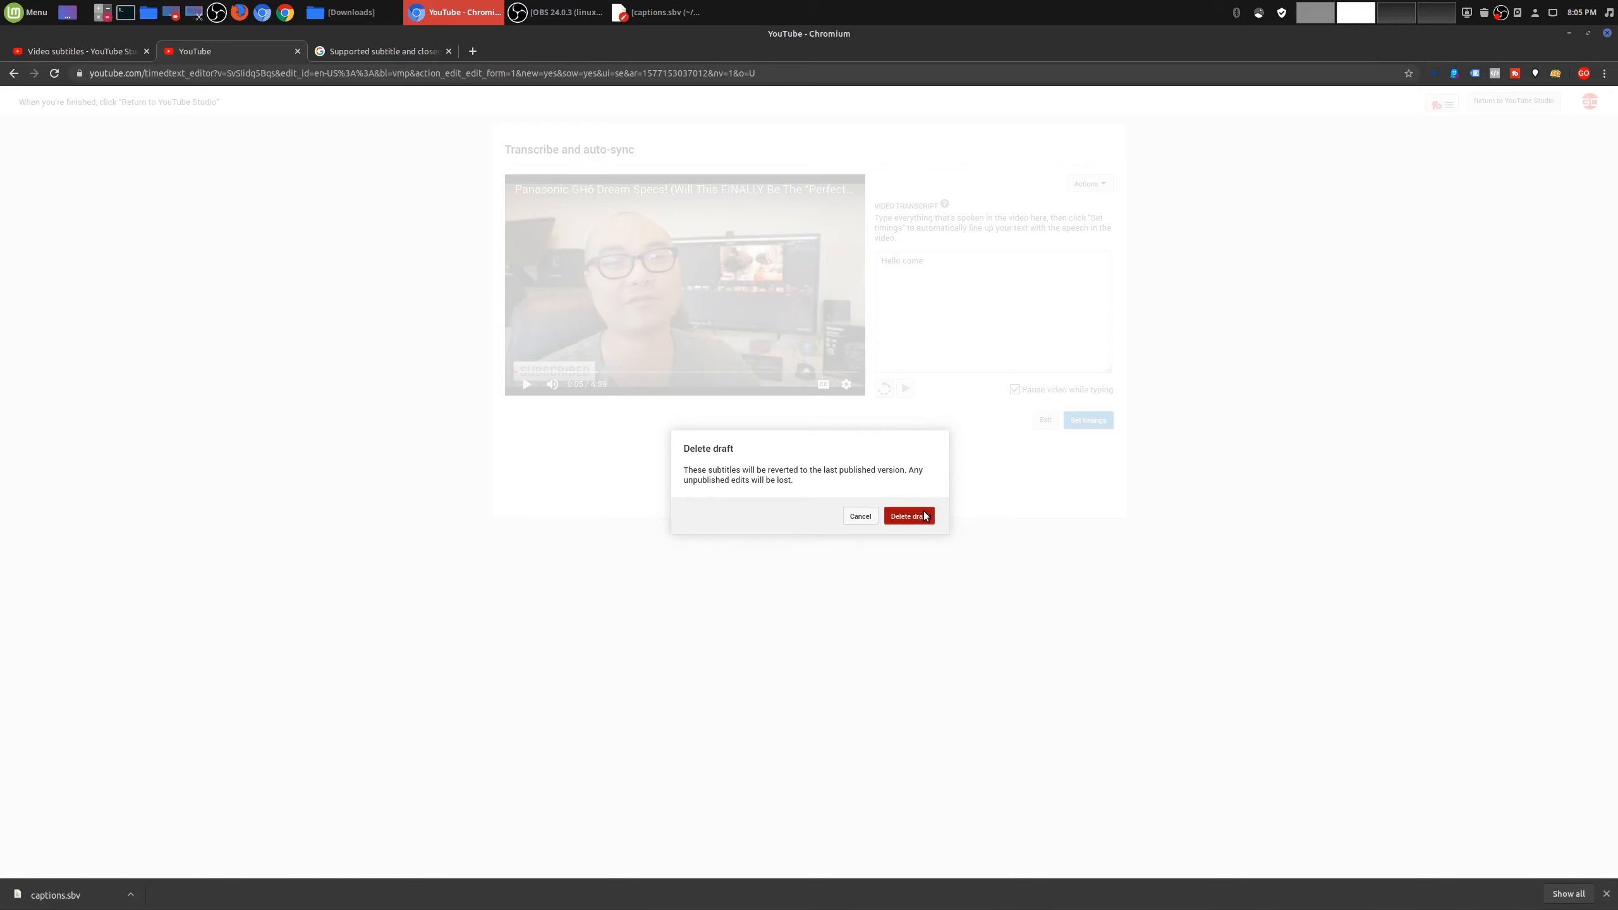
- Discard the unpublished transcript draft and start creating new English (United States) subtitles manually
click(911, 517)
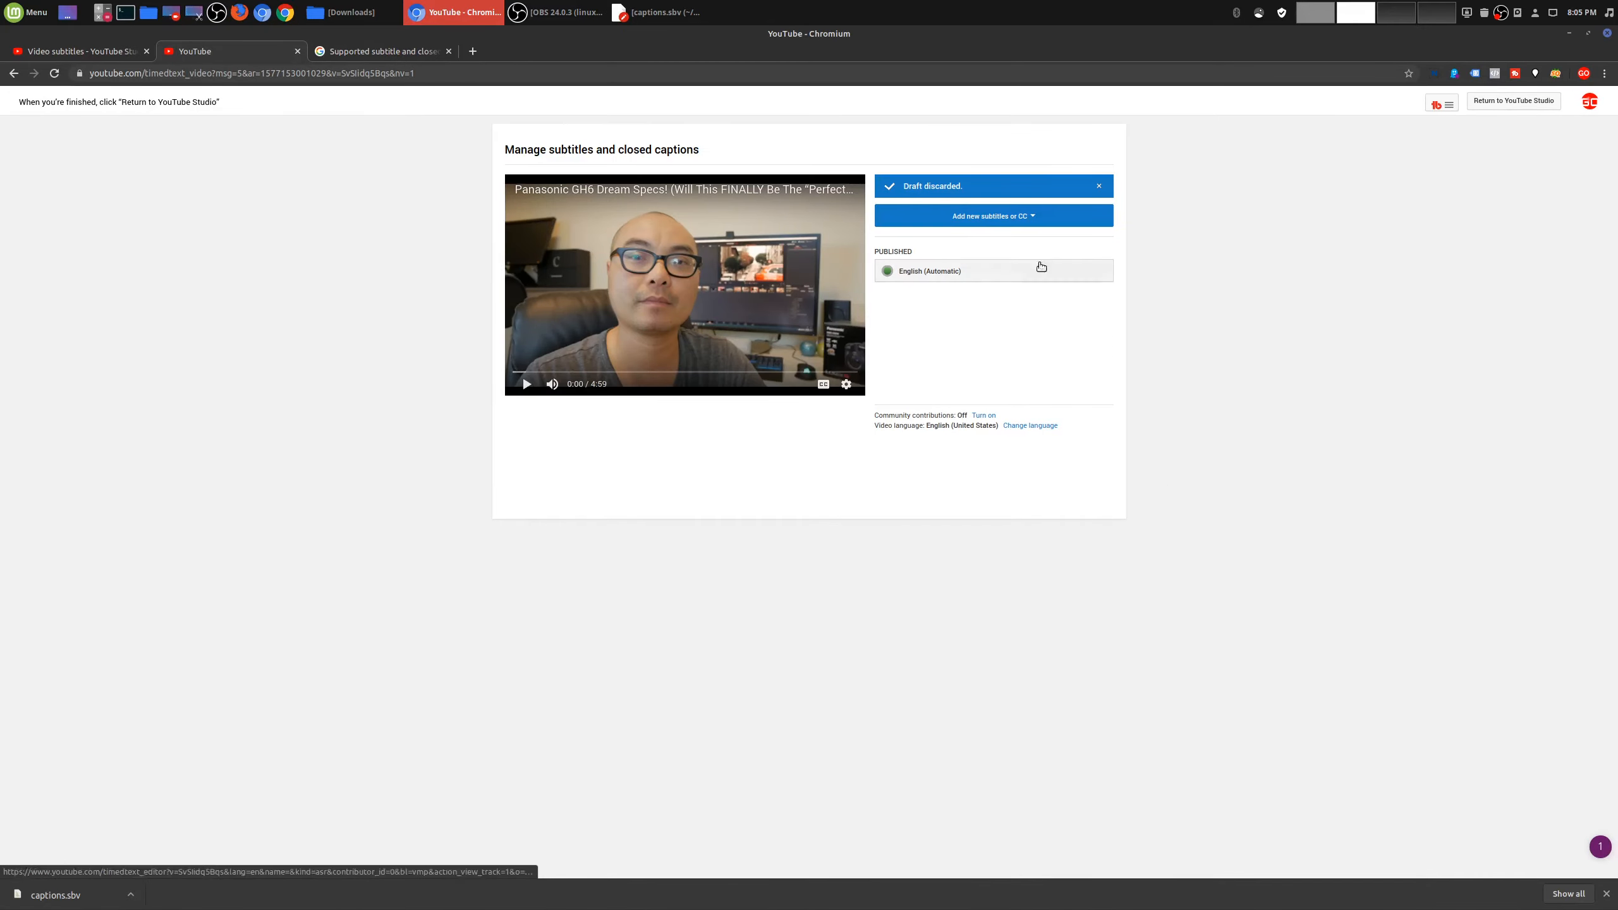
click(1101, 186)
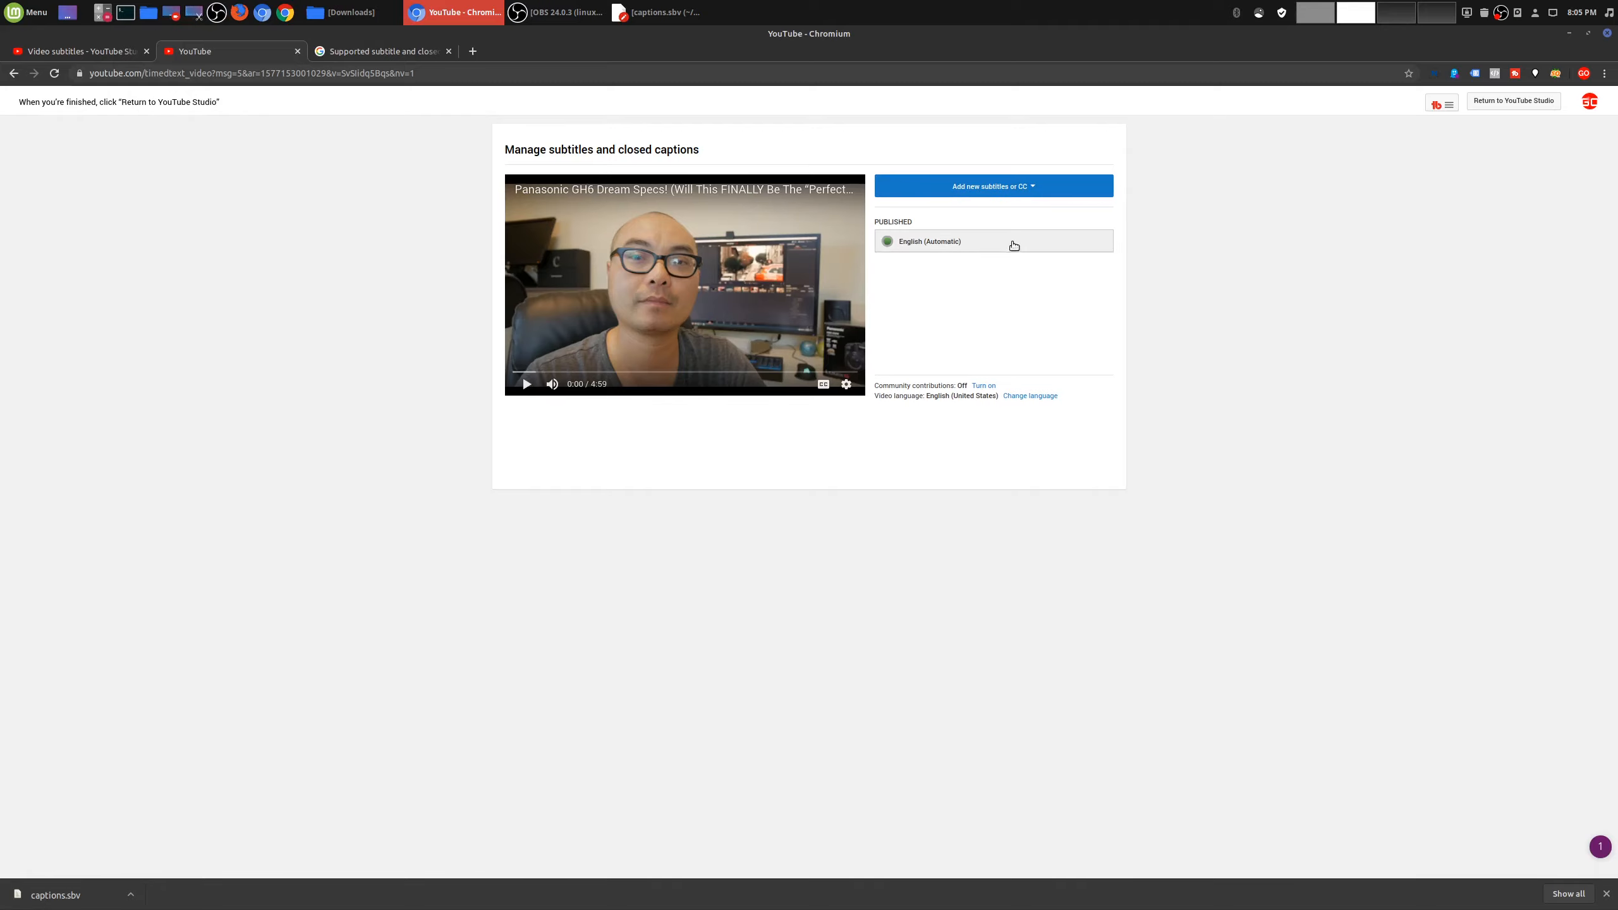
click(995, 185)
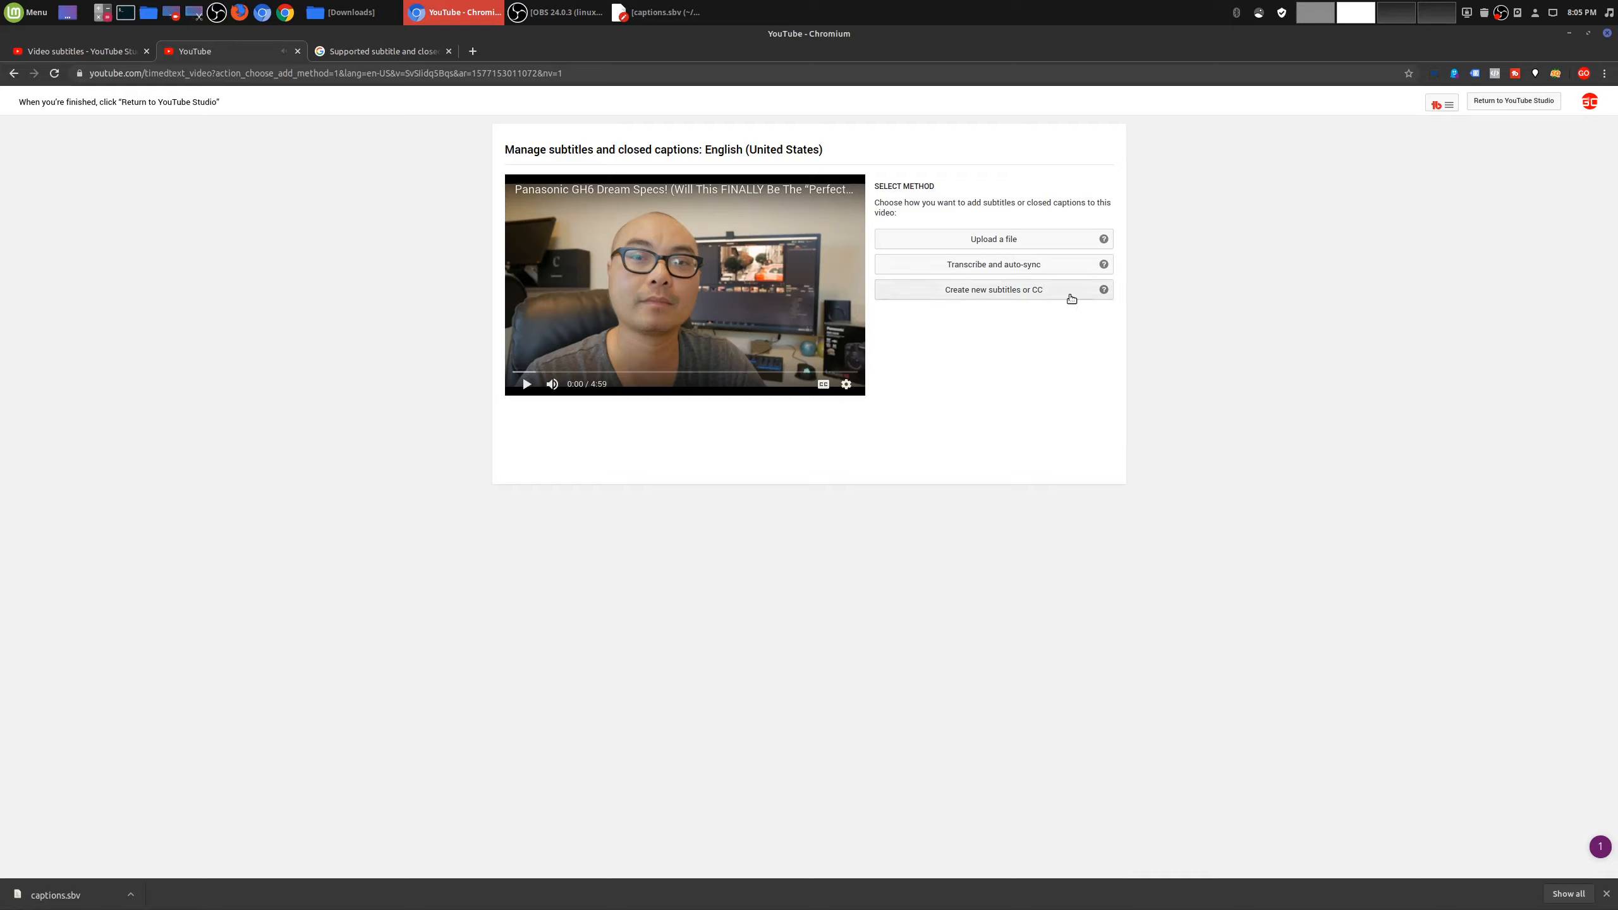
click(1035, 295)
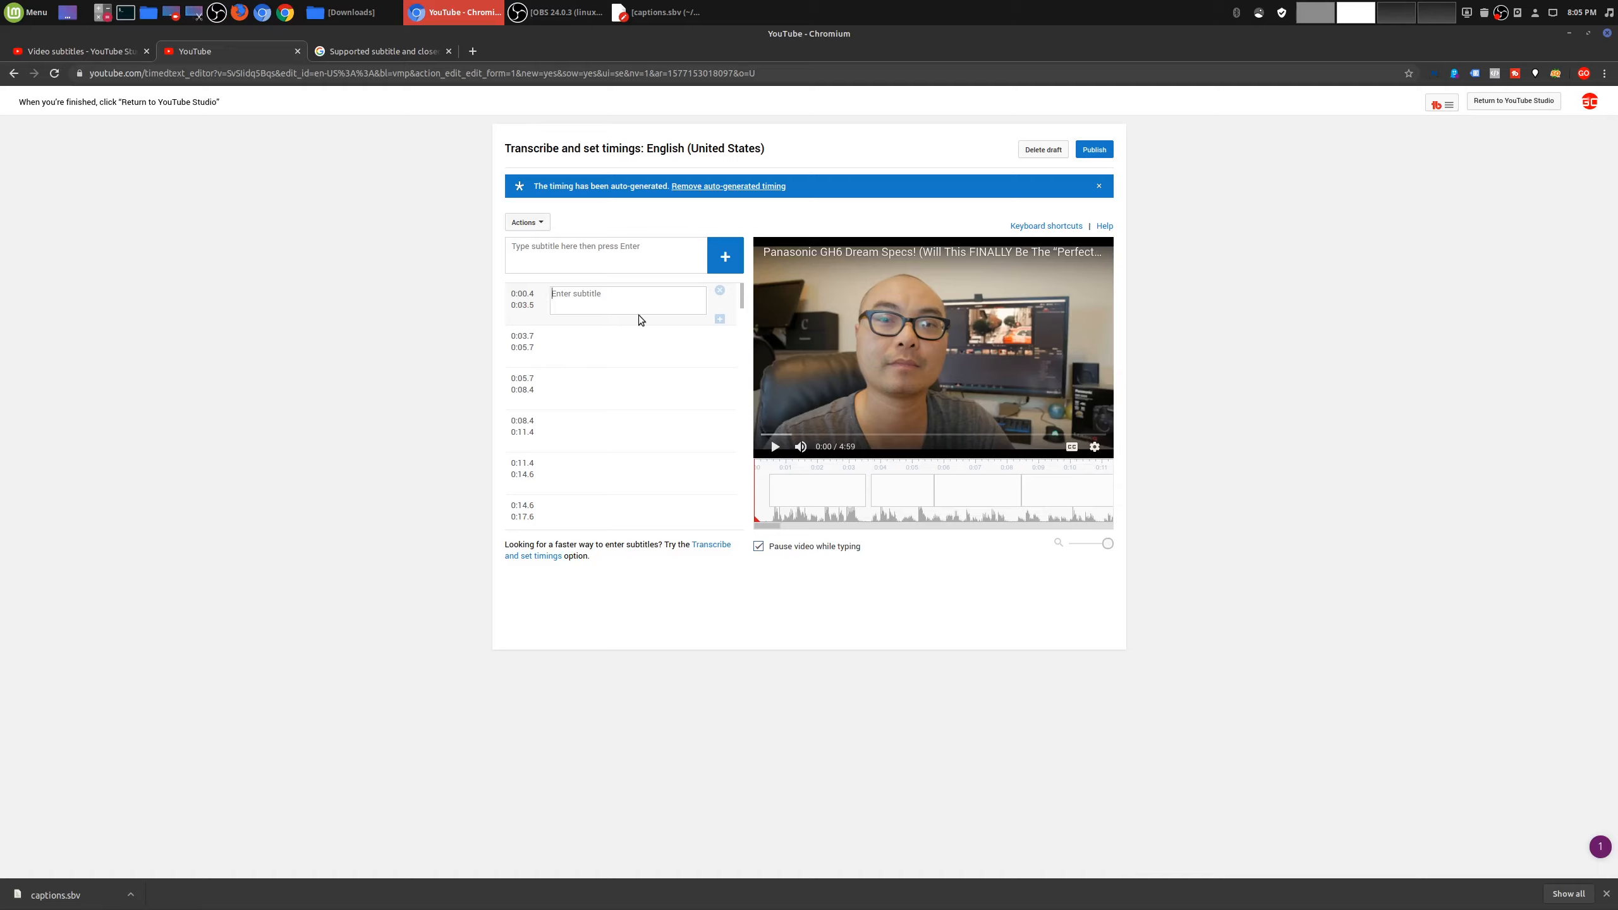
- Preview the video at the first auto-timed subtitle slots, going between the segments starting at 0:00.4, 0:03.7 and 0:05.7
click(619, 346)
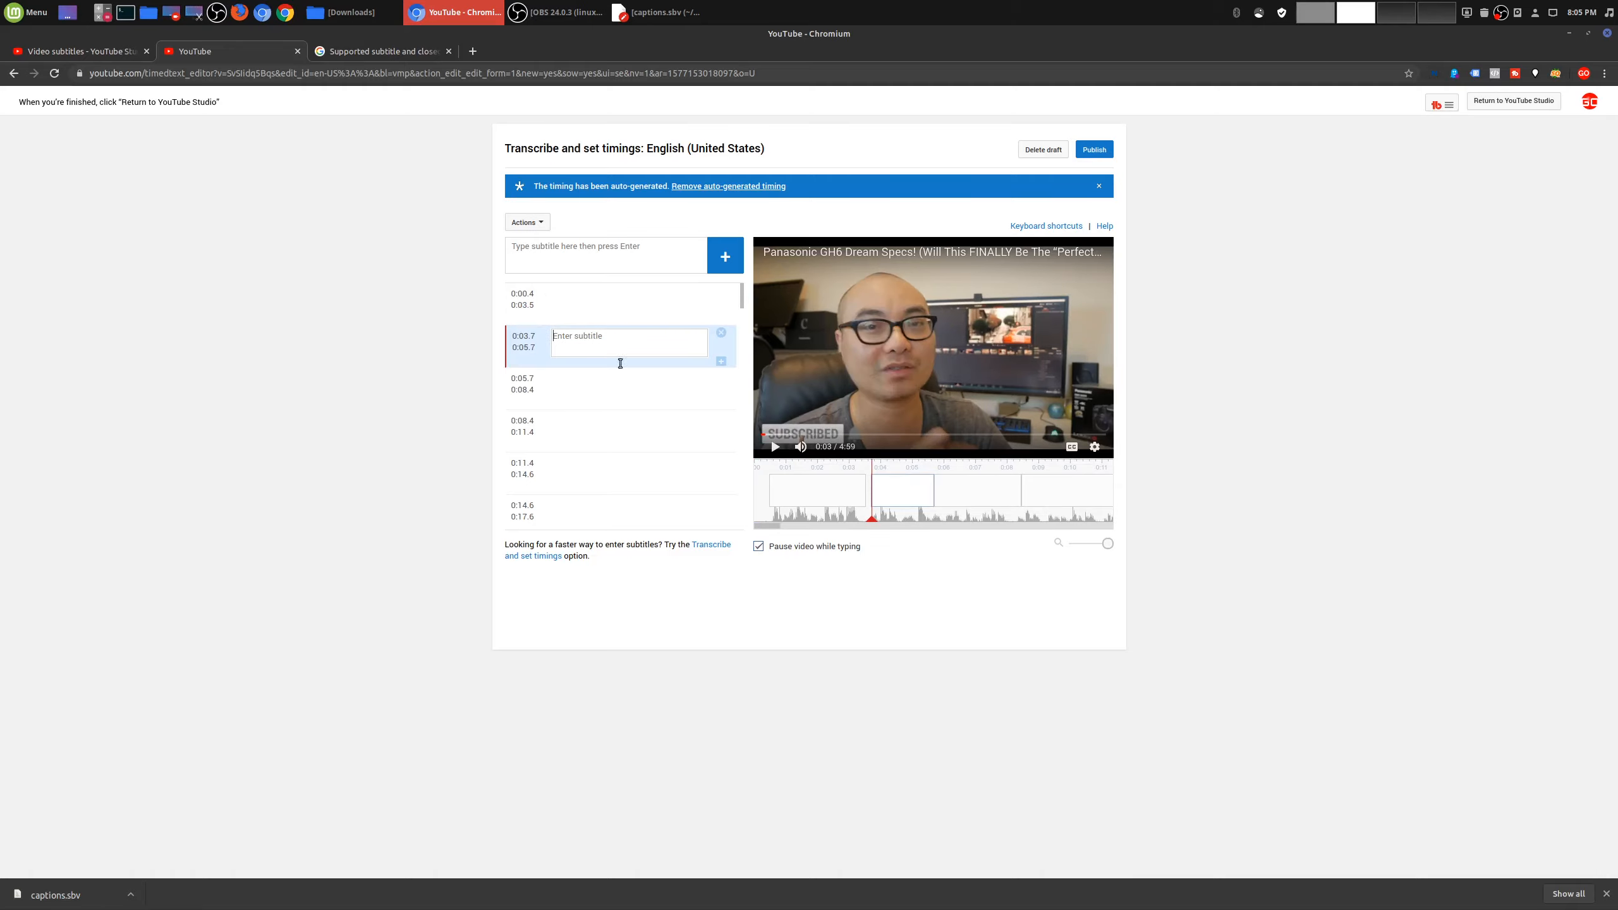
click(587, 297)
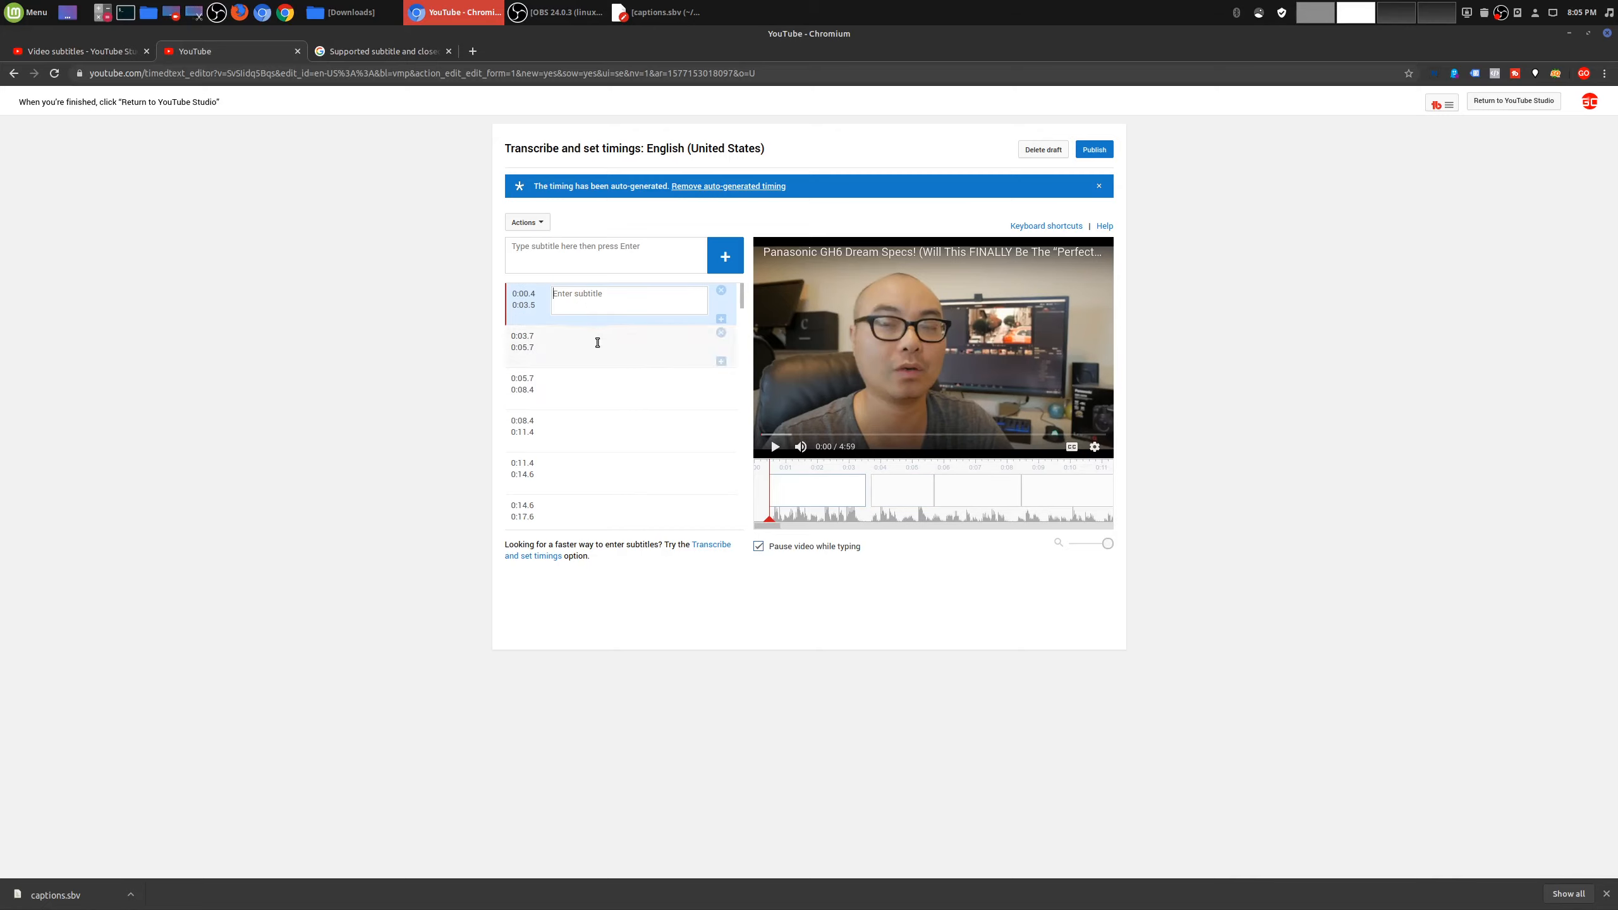
click(597, 346)
click(536, 335)
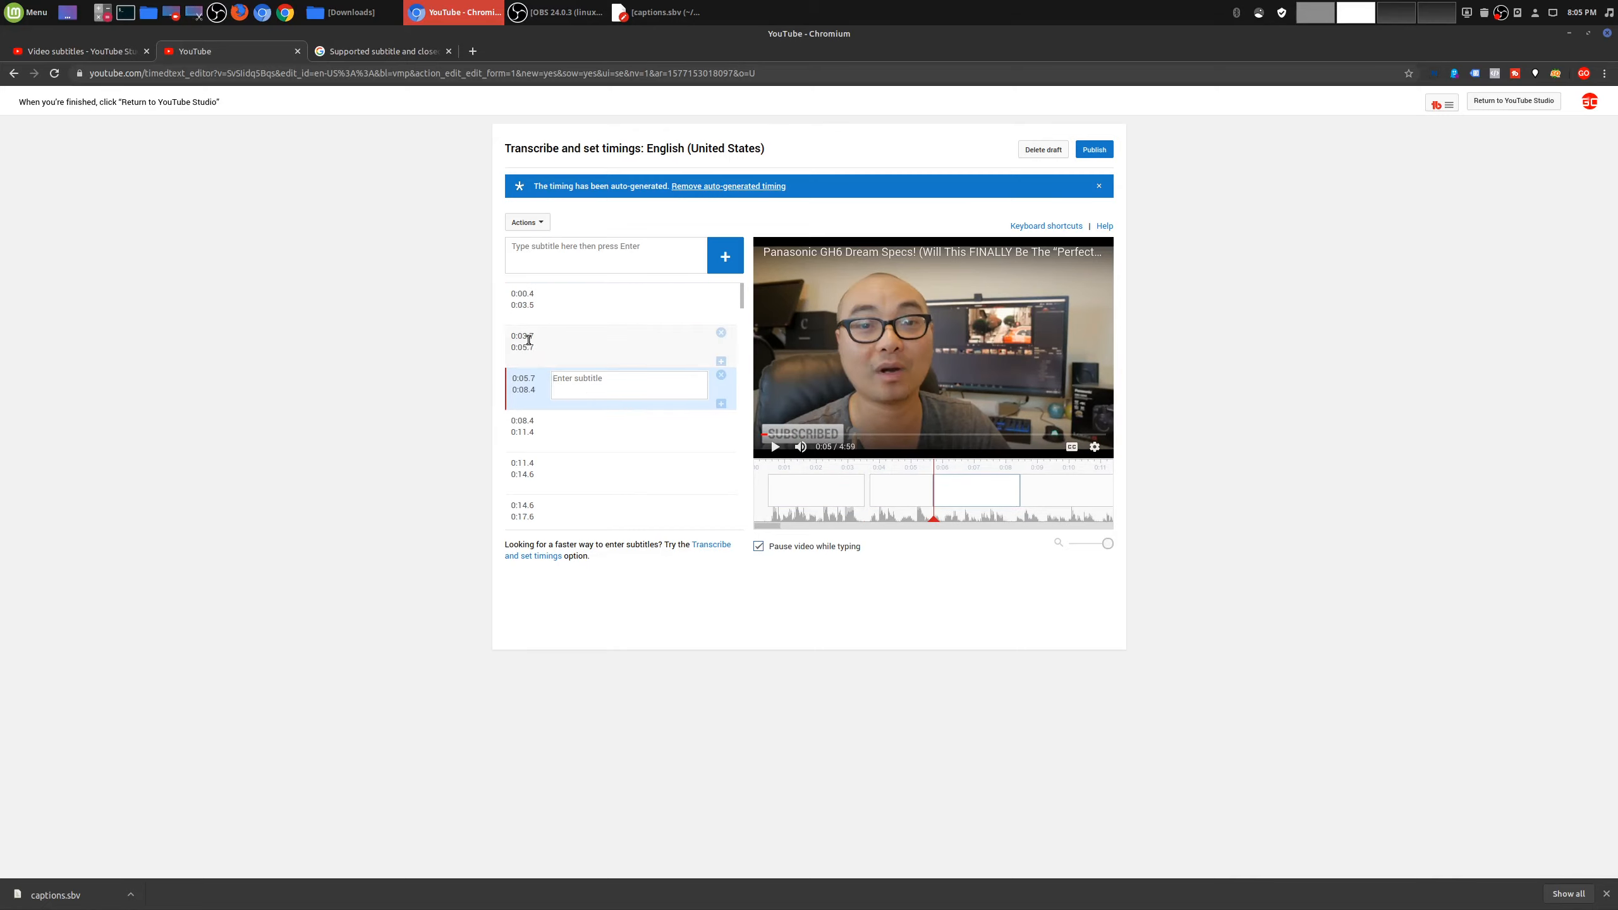
click(579, 305)
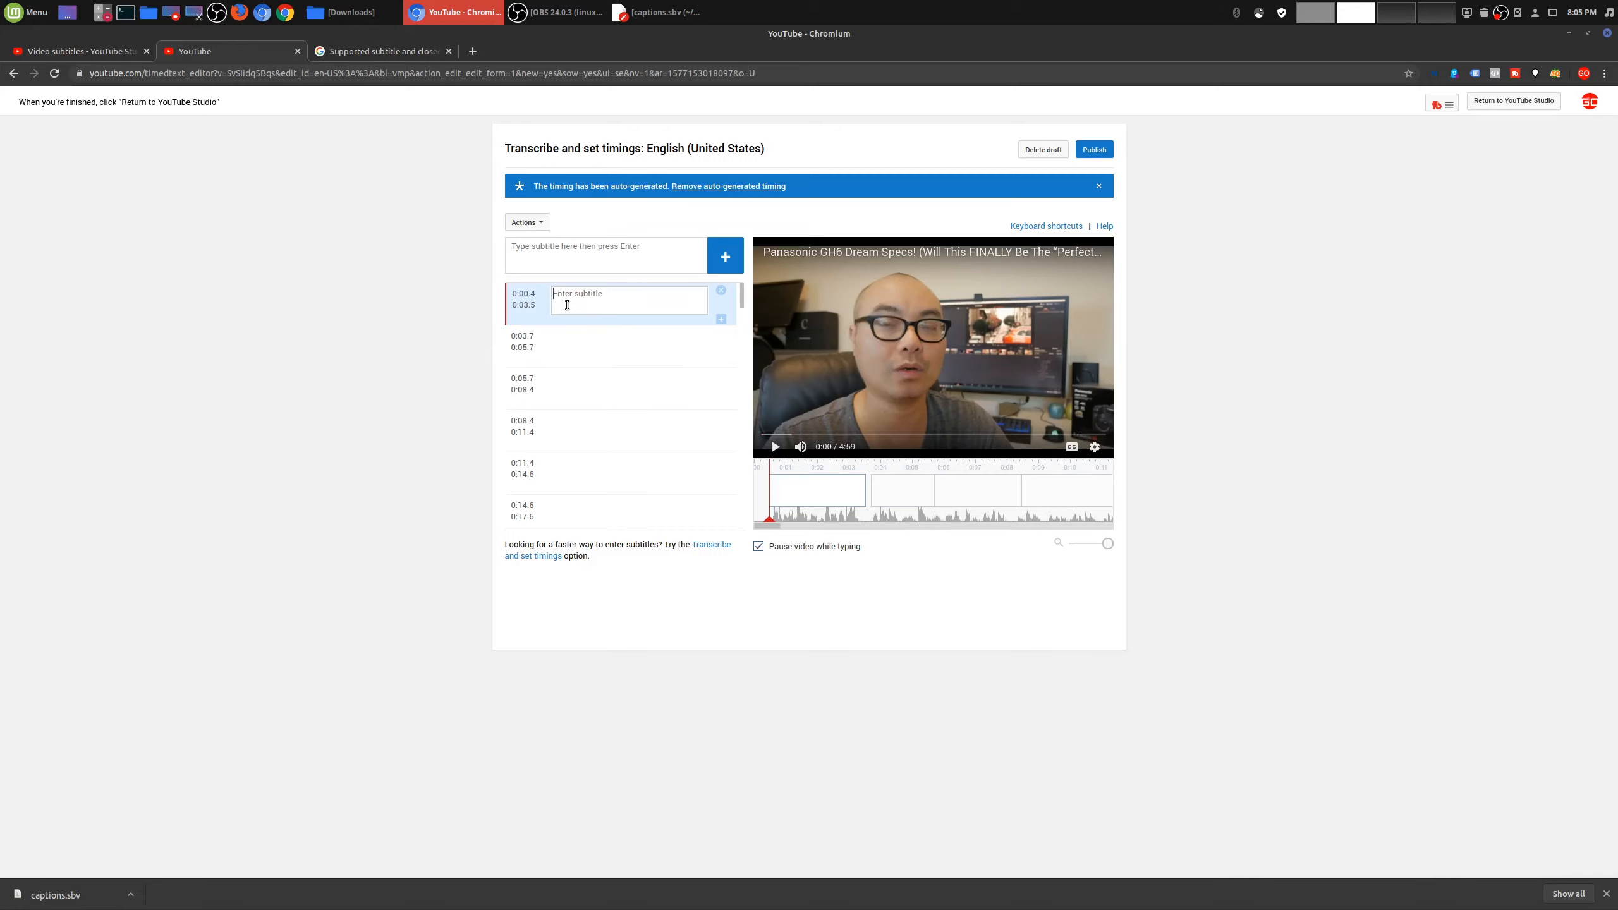
click(591, 338)
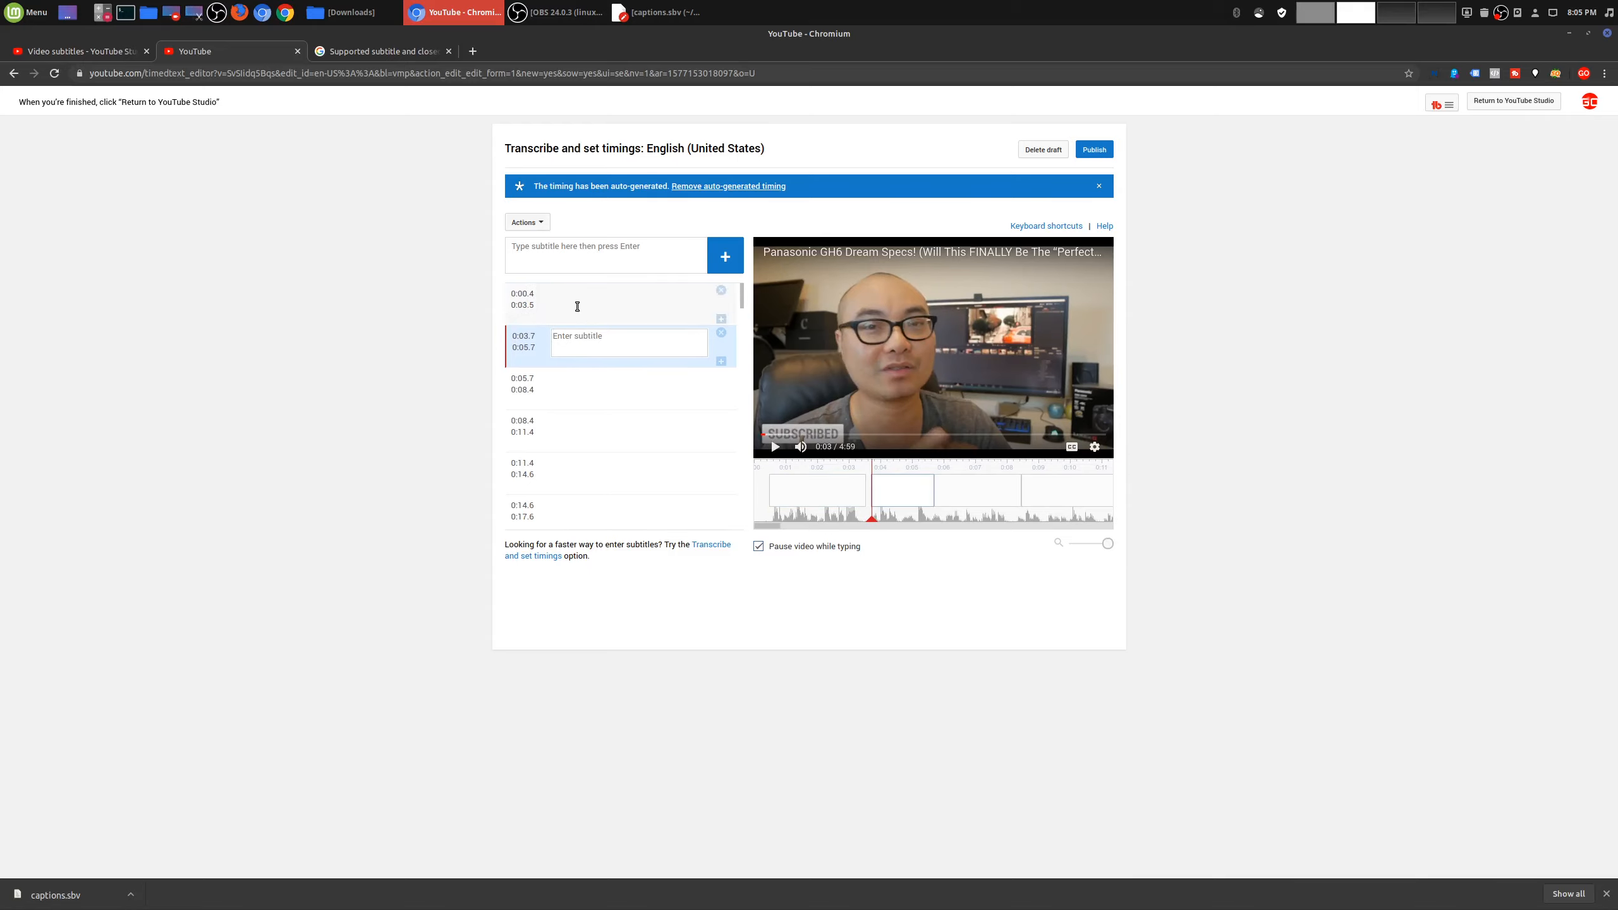
click(576, 301)
click(589, 344)
click(573, 306)
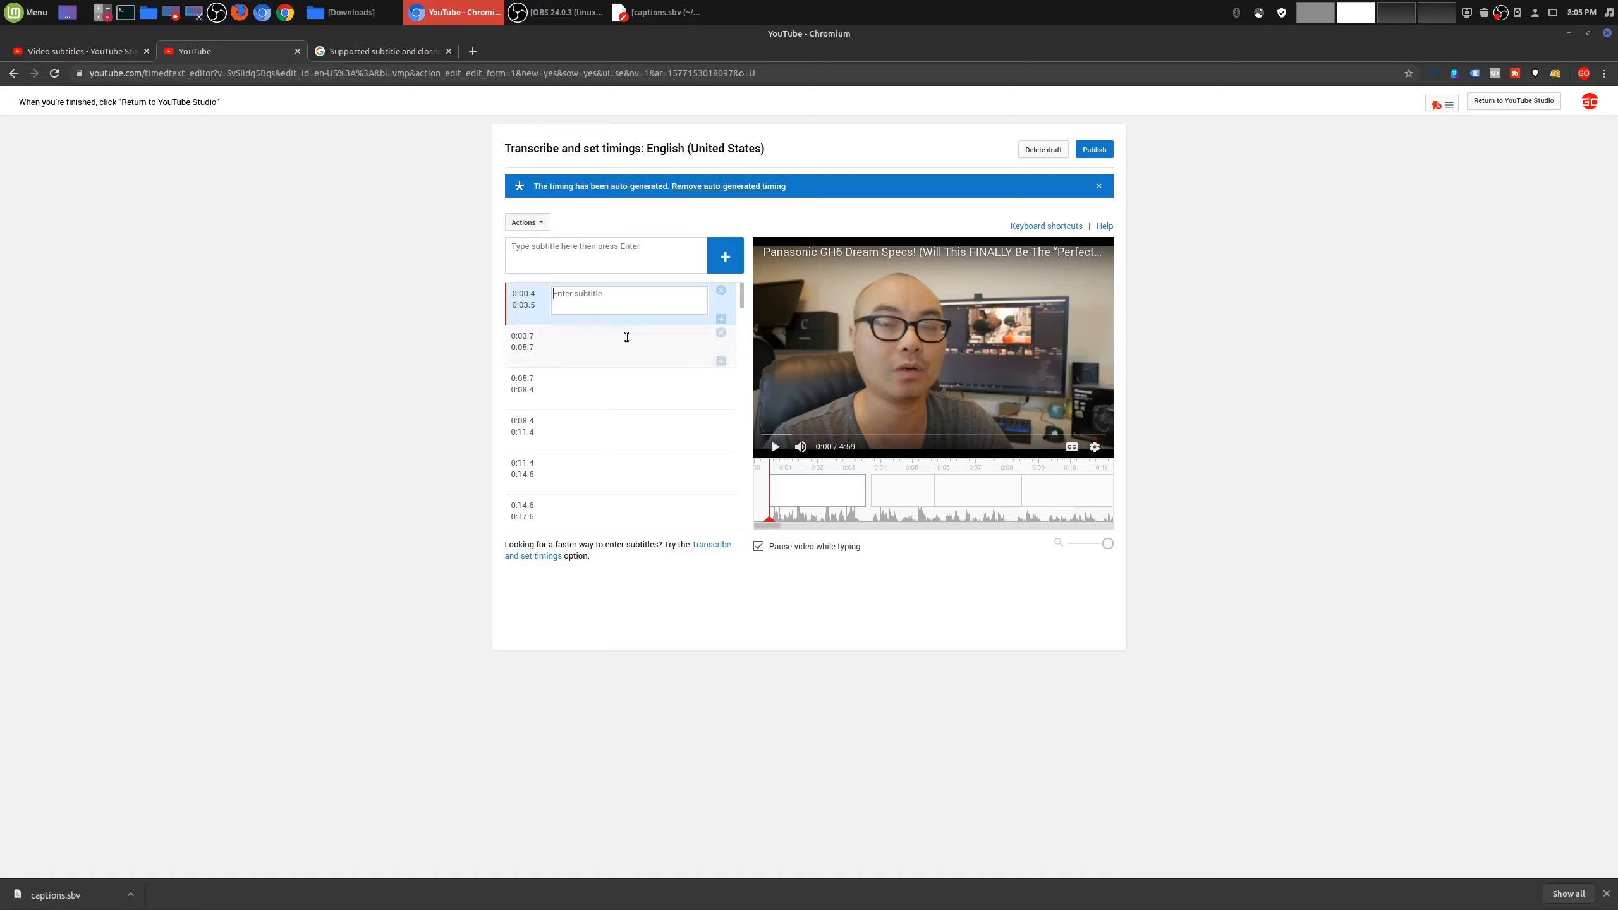
click(761, 445)
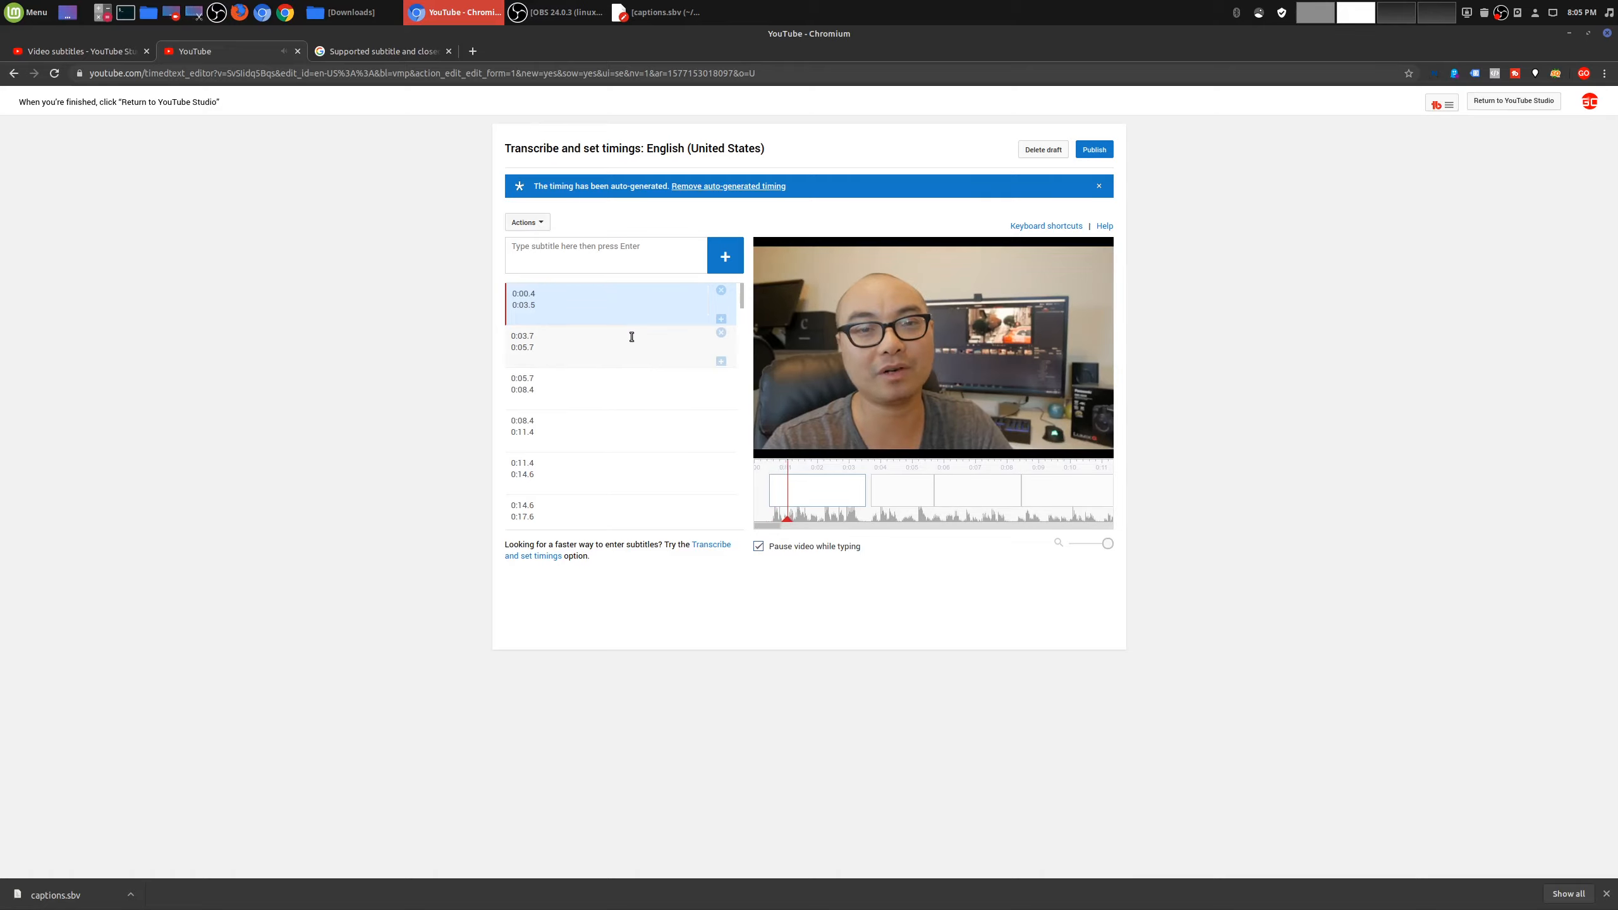
mouse_move(872, 503)
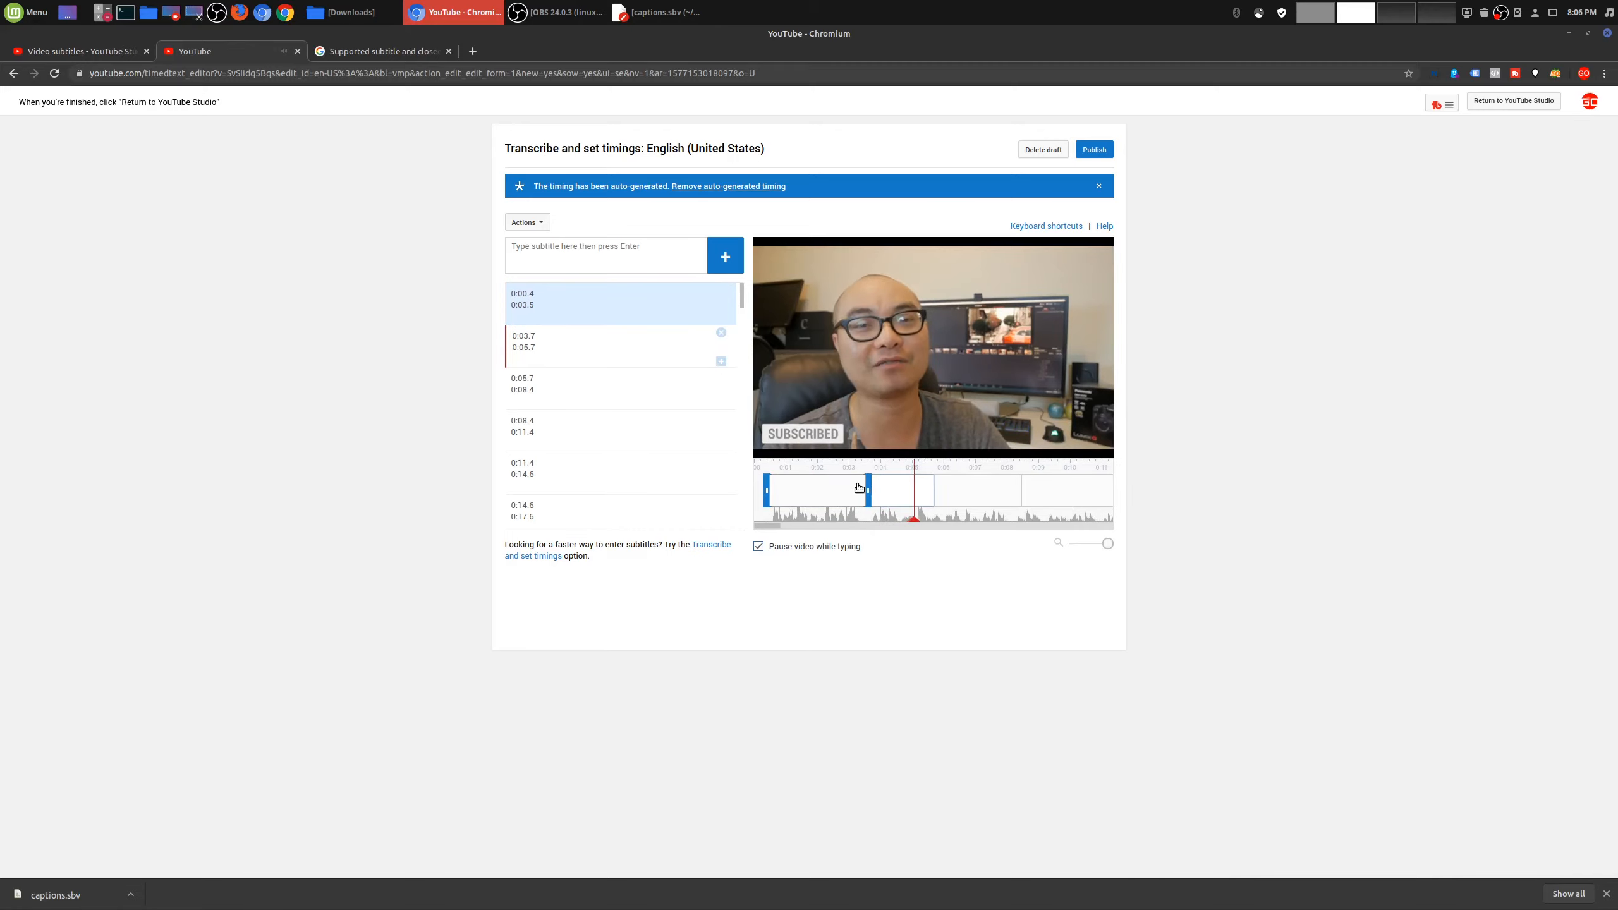
- Enter a trial "s" in the 0:00.4 subtitle and review the editor's keyboard shortcuts list
click(629, 309)
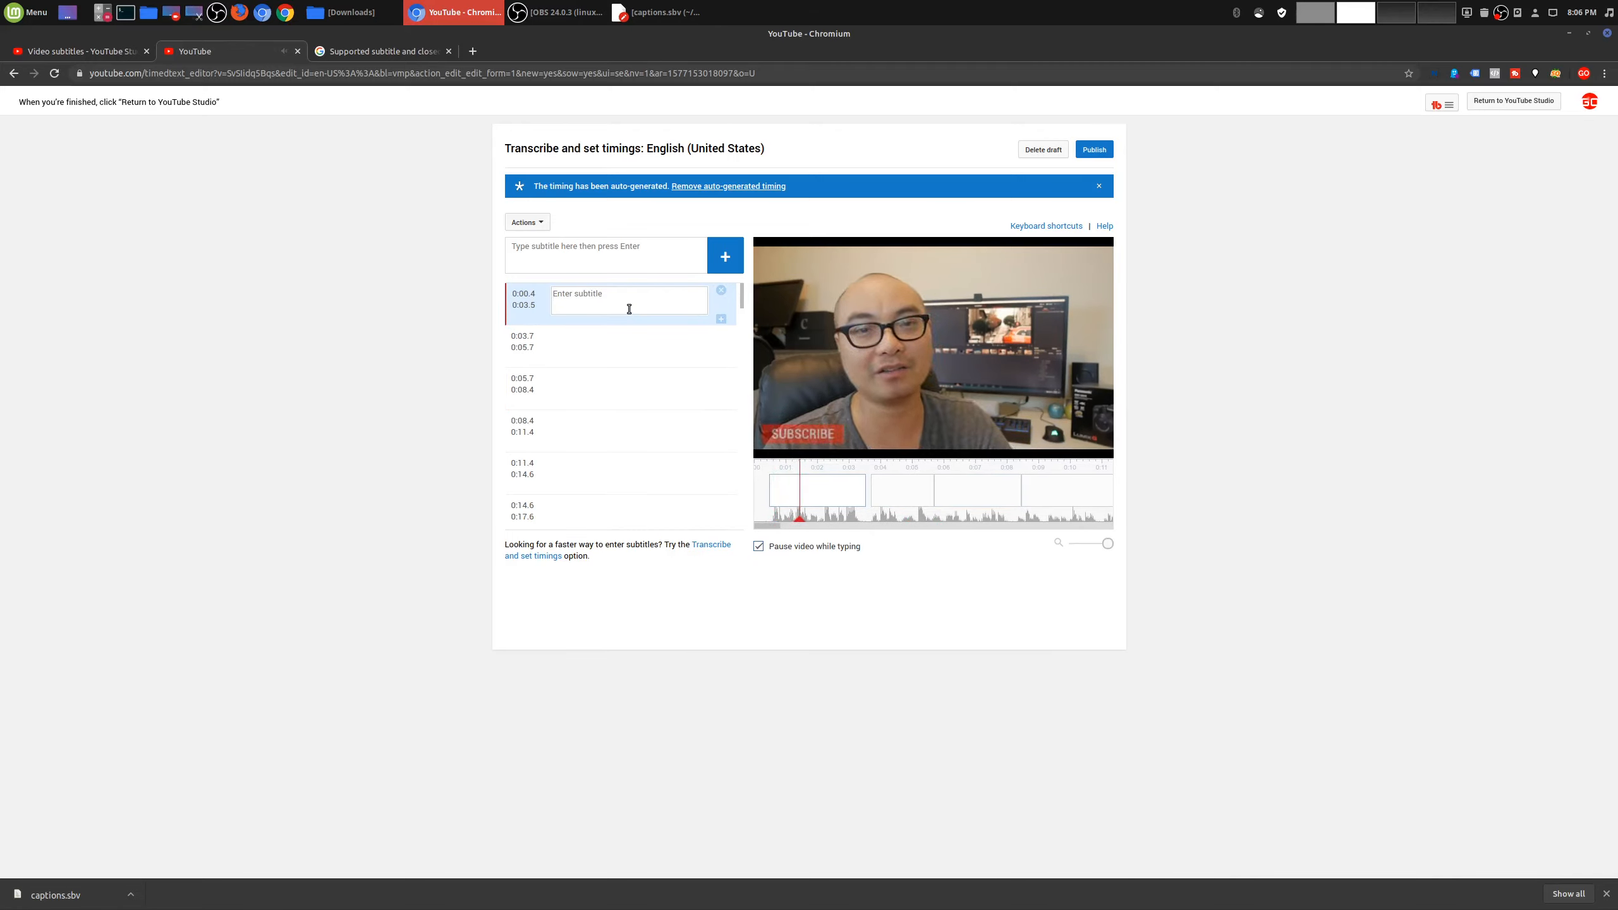
text(s)
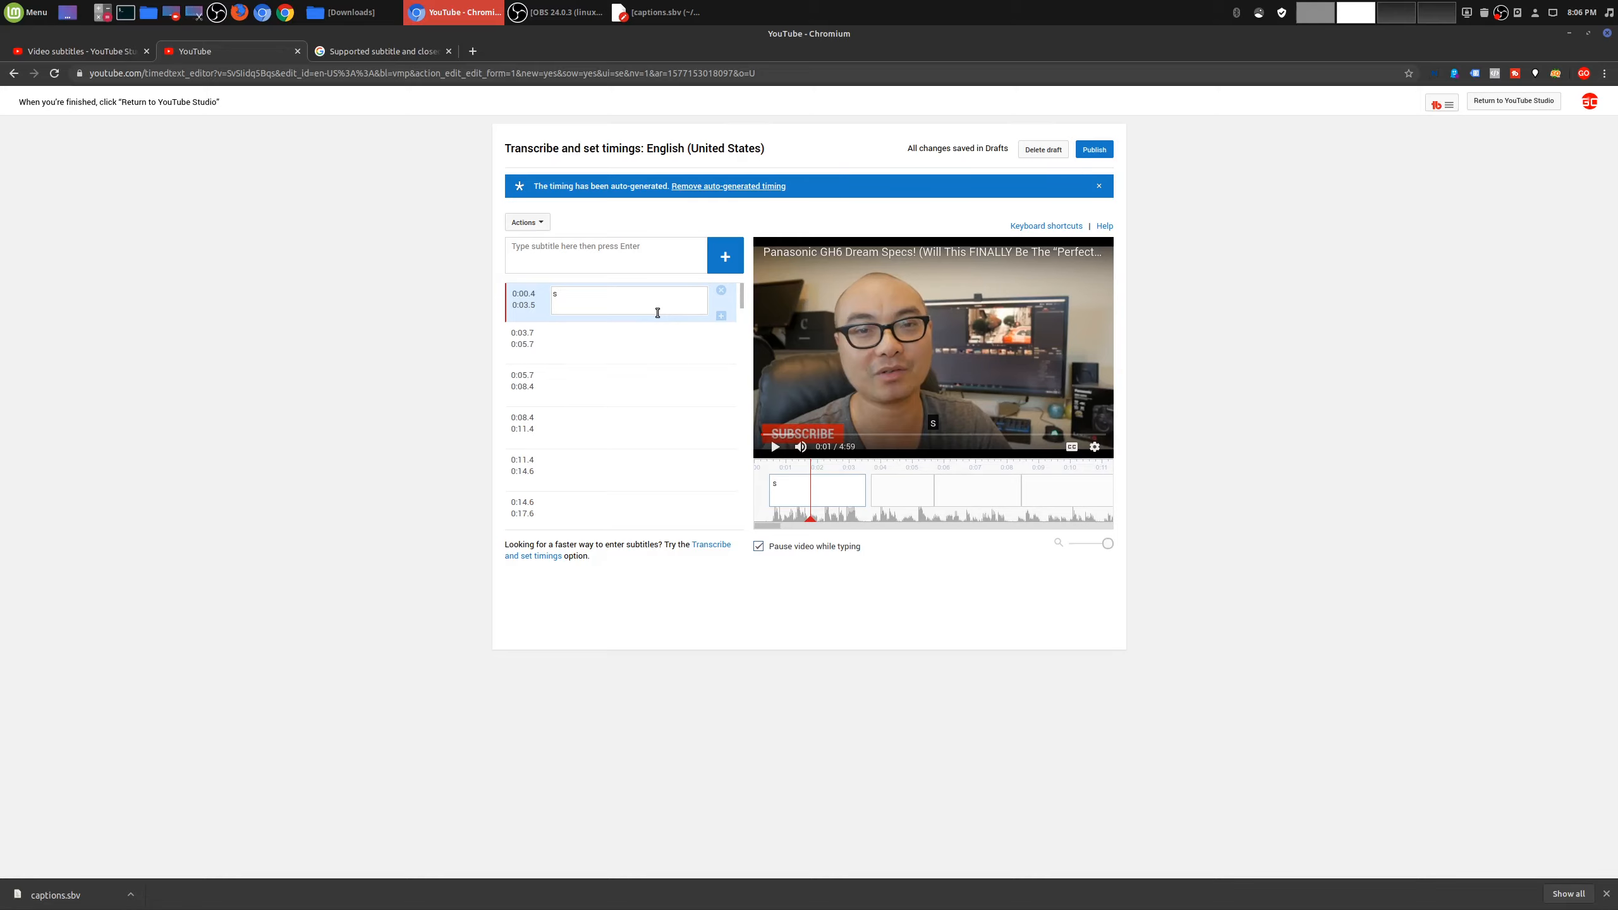
click(1045, 226)
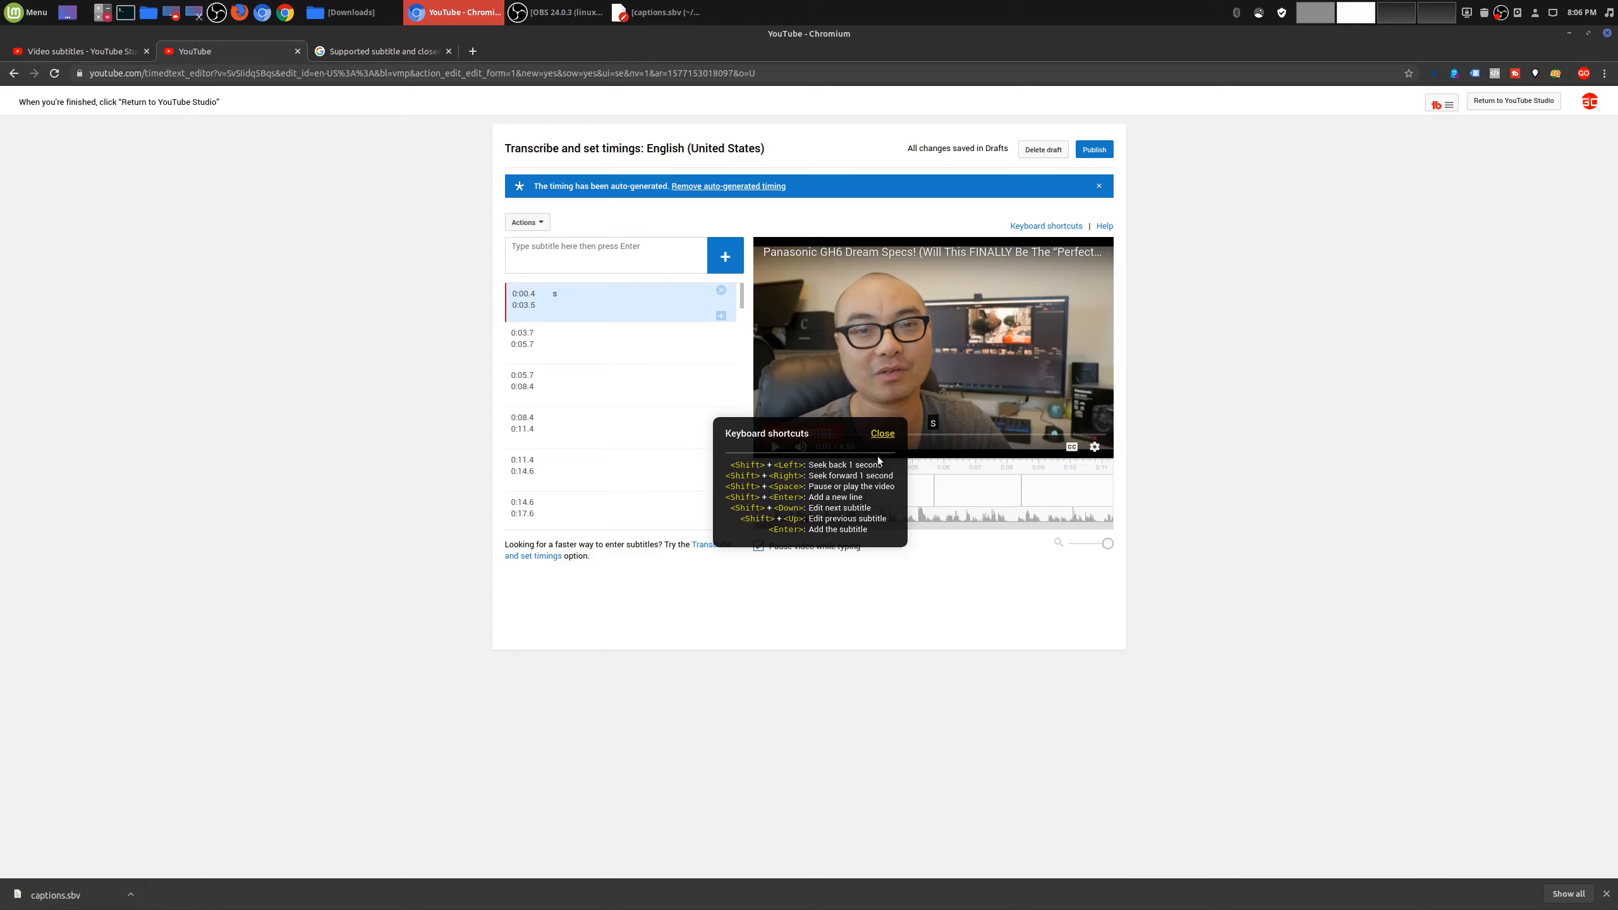
click(882, 435)
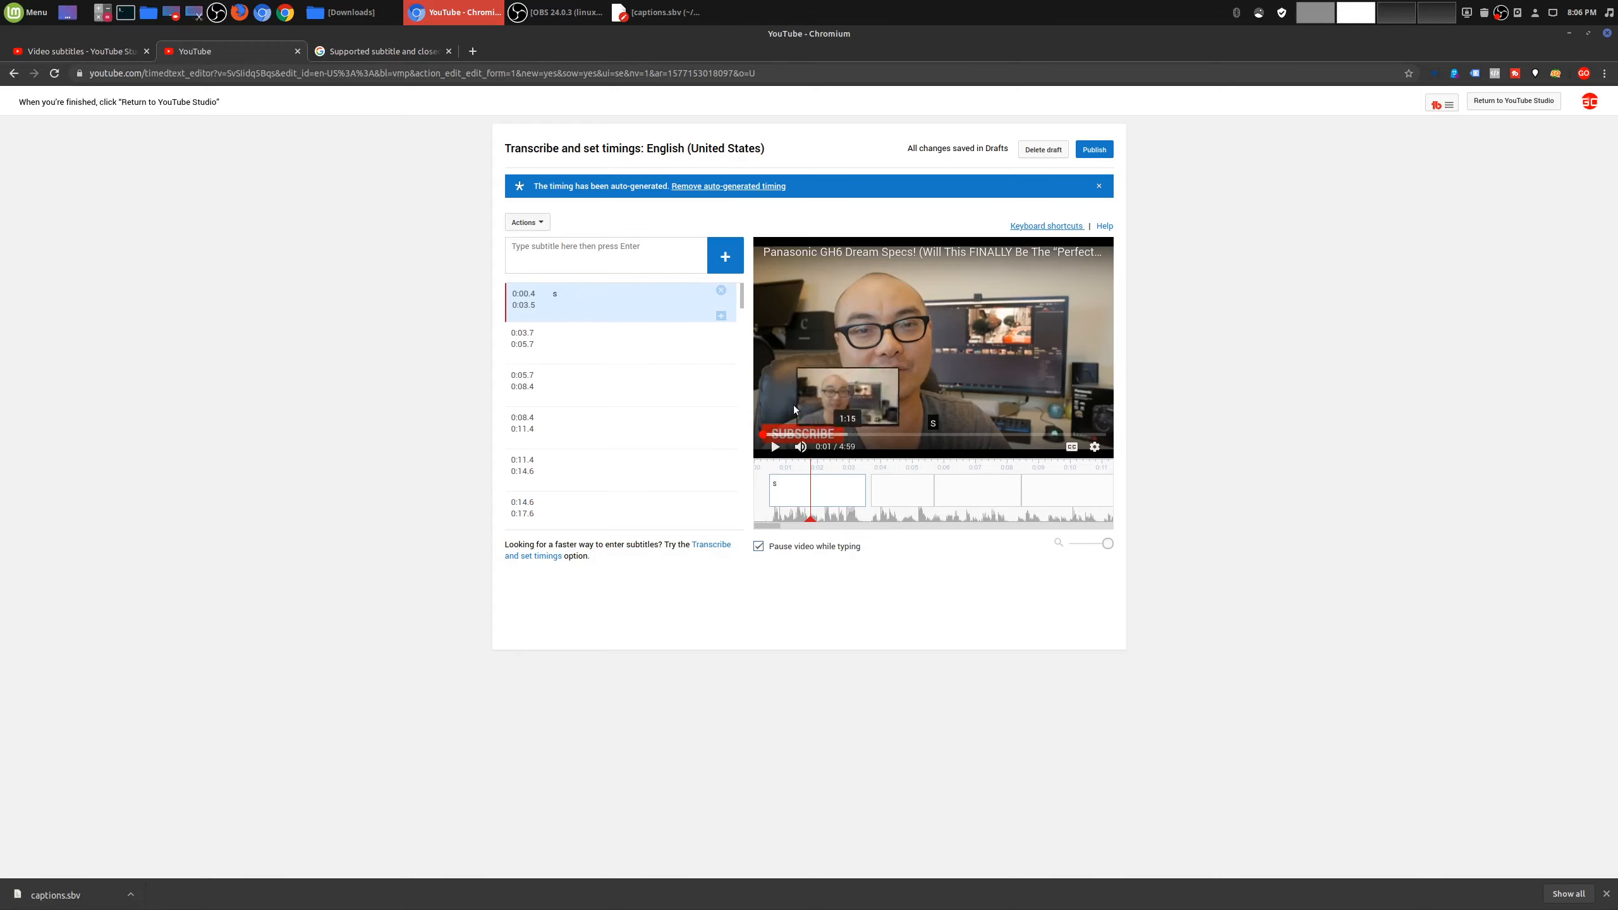
- Clear the trial letter from the 0:00.4 subtitle and test playing and pausing the video from that slot
click(584, 305)
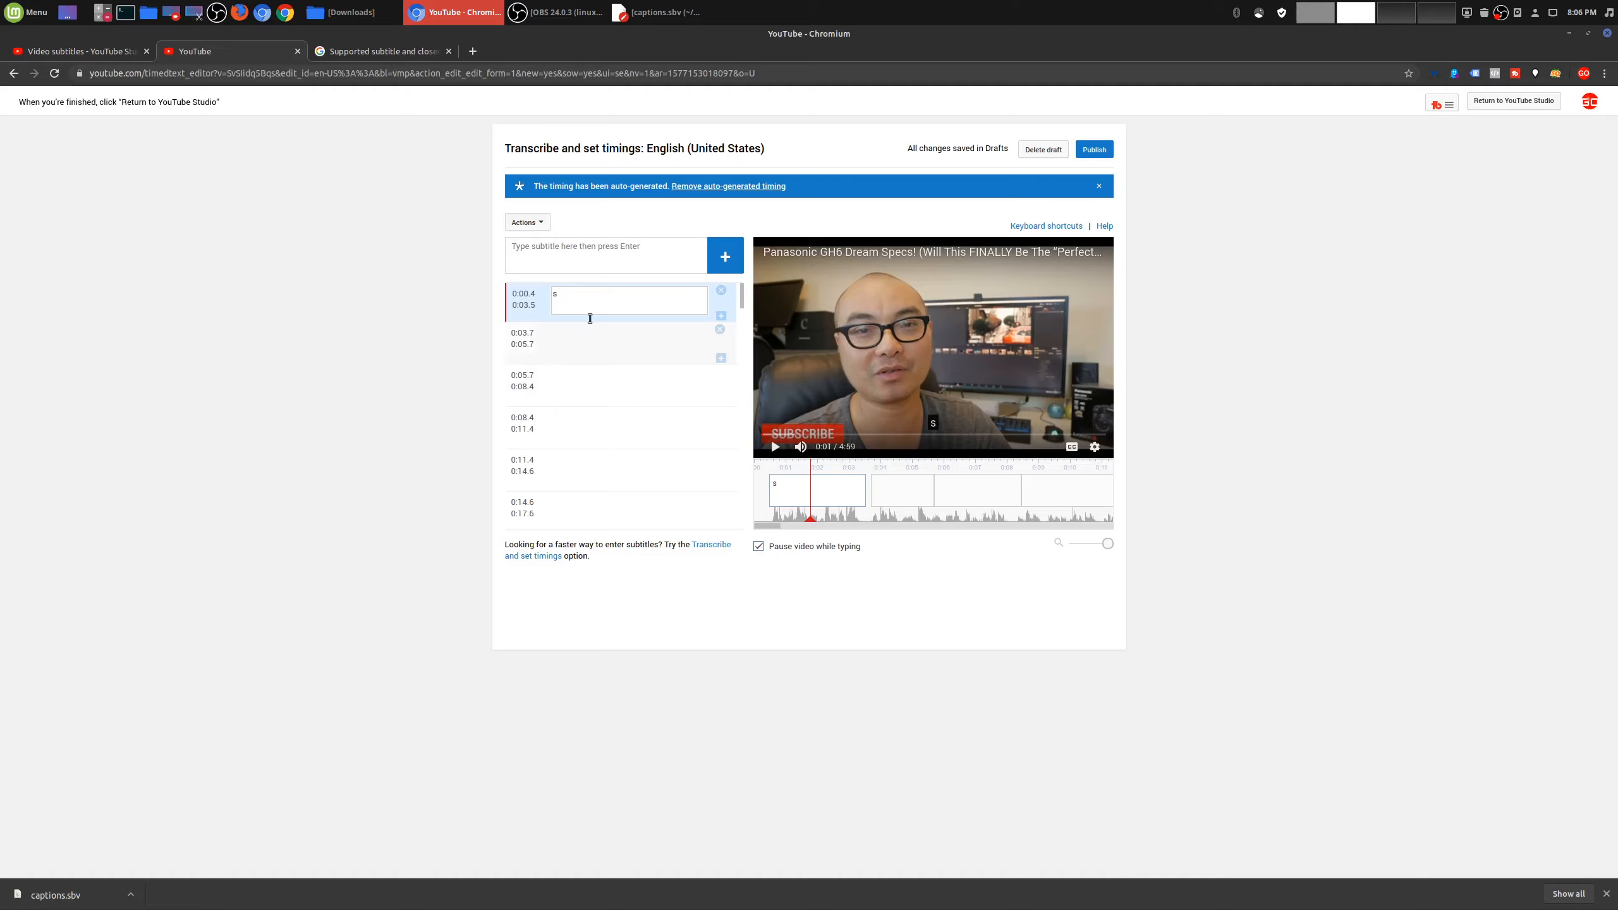
key(BackSpace)
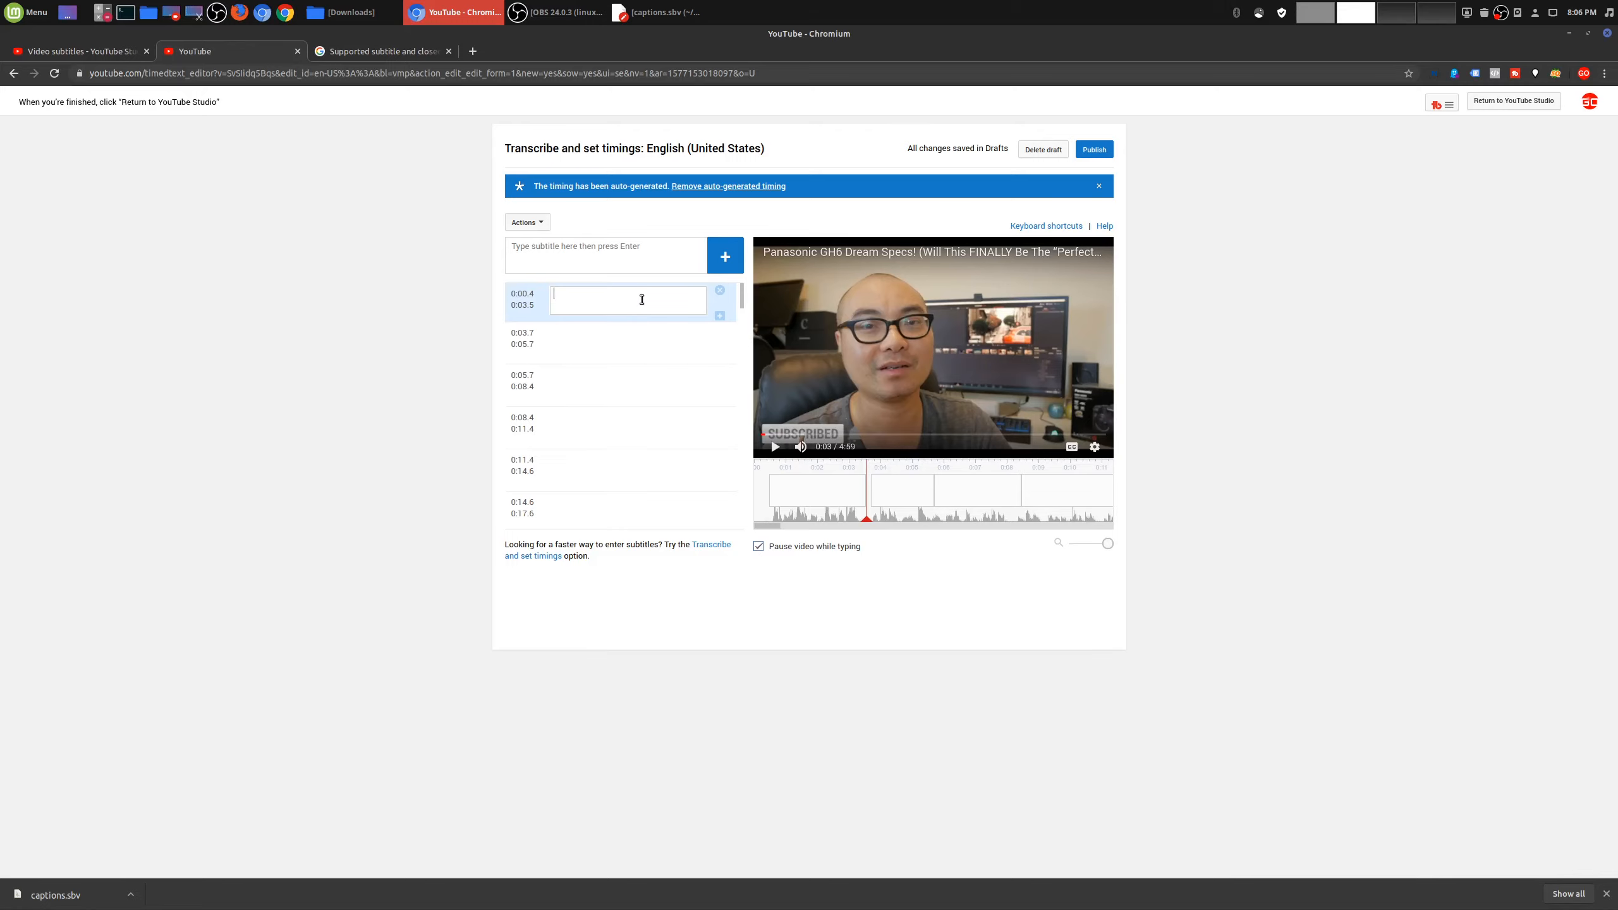
key(shift+space)
key(shift+space)
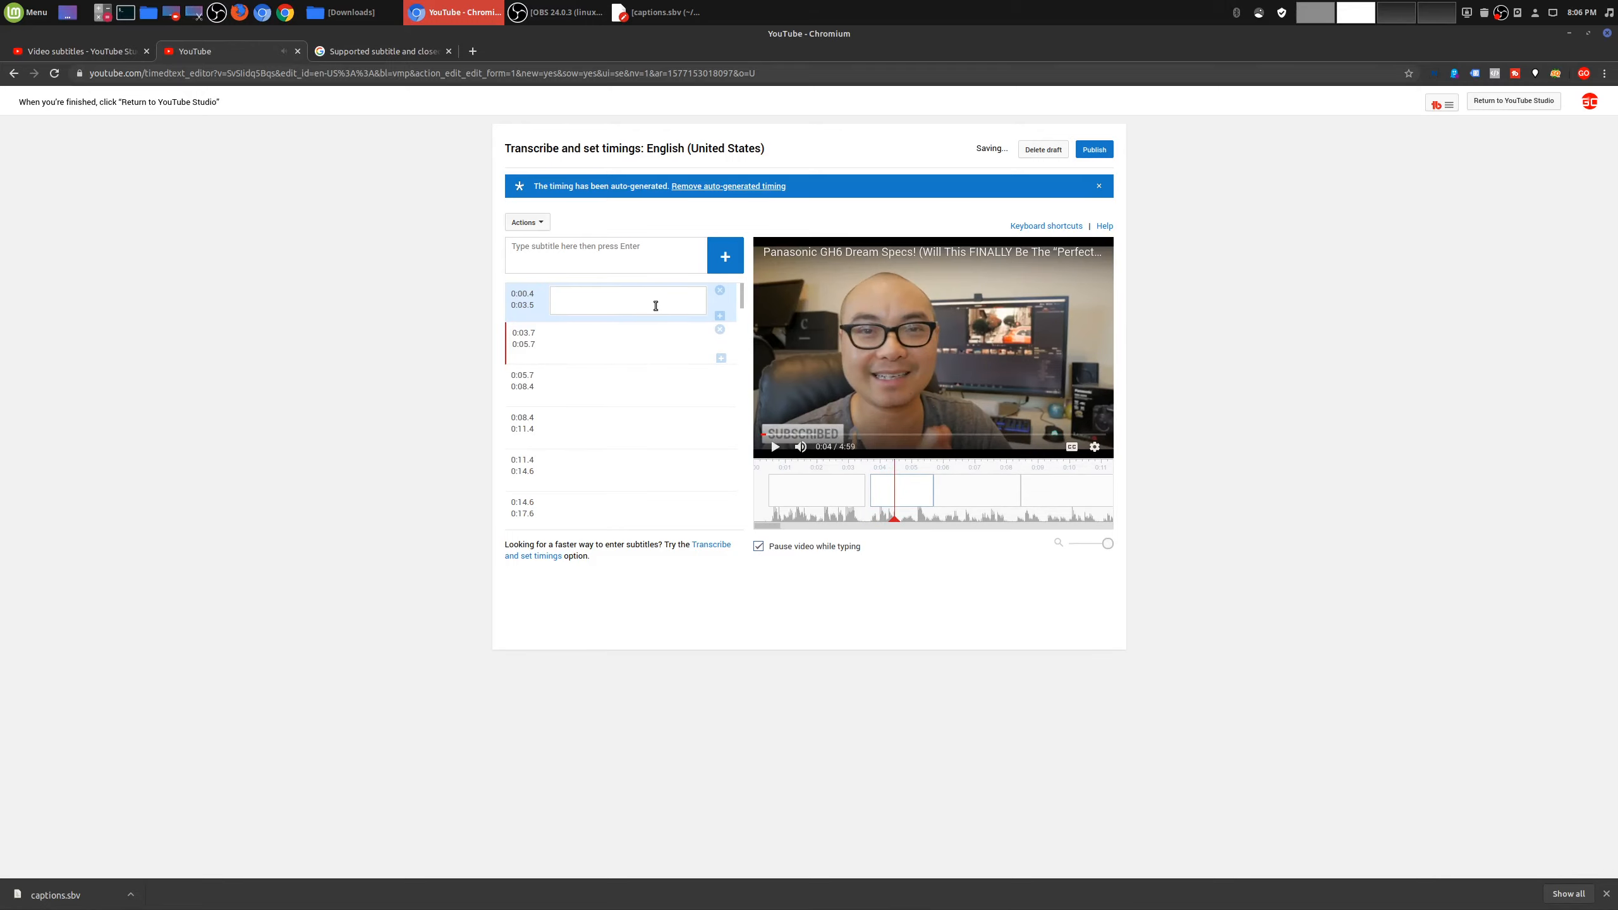
click(605, 326)
click(606, 300)
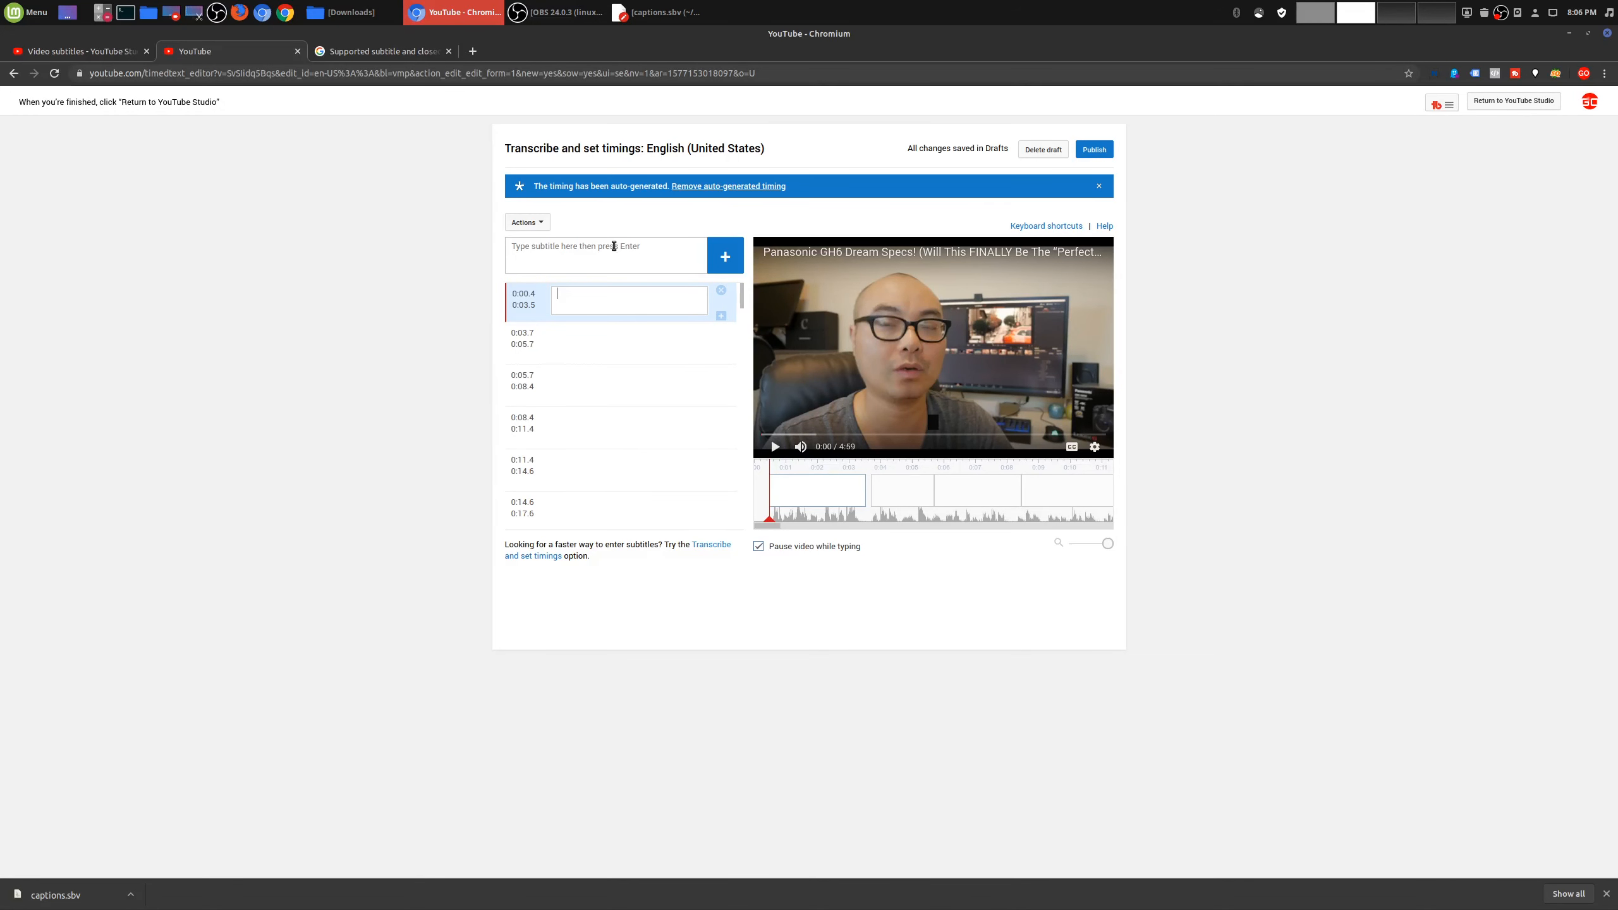
- Copy the line "welcome to another episode of geek out" from captions.sbv in the text editor into the 0:00.4 subtitle in Chromium
click(666, 12)
drag(756, 136, 1175, 187)
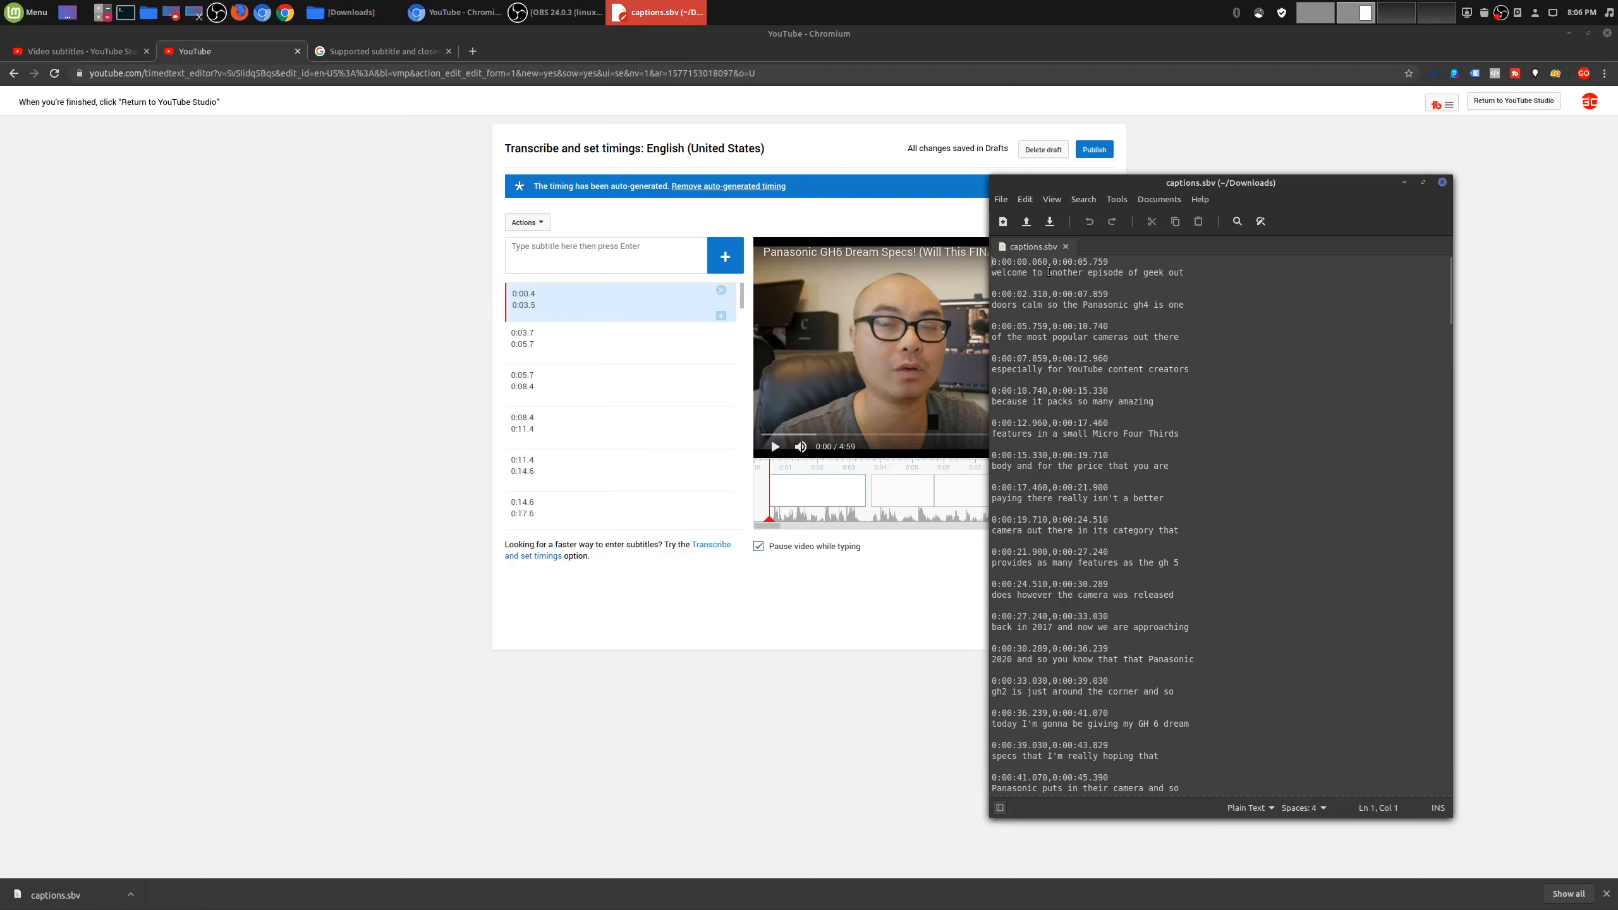
triple_click(1070, 274)
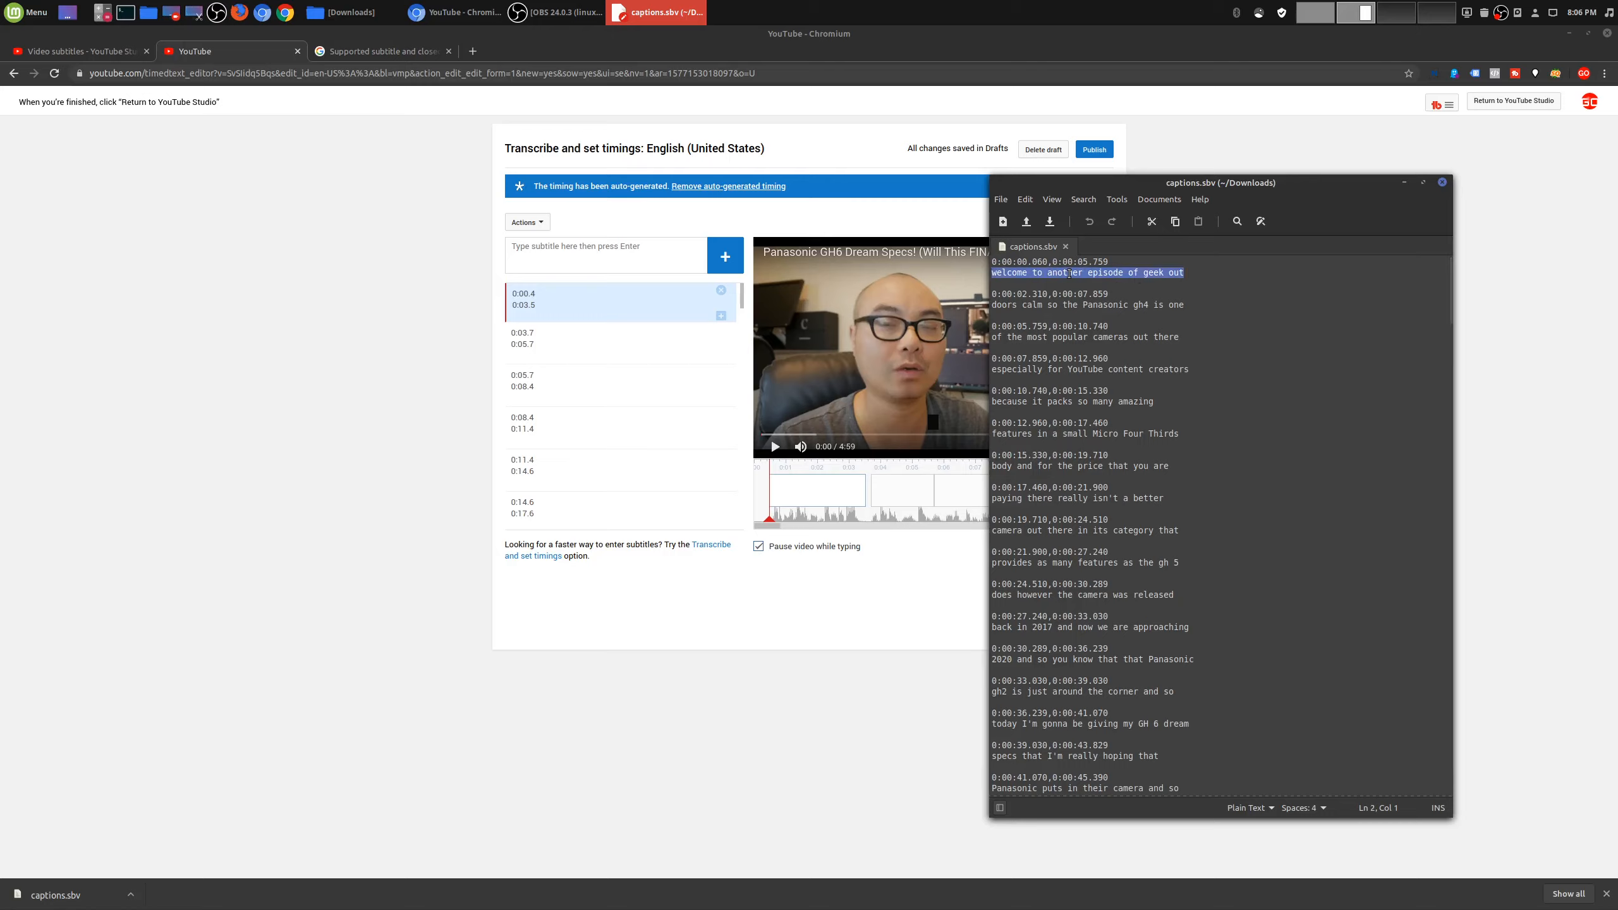
right_click(1070, 276)
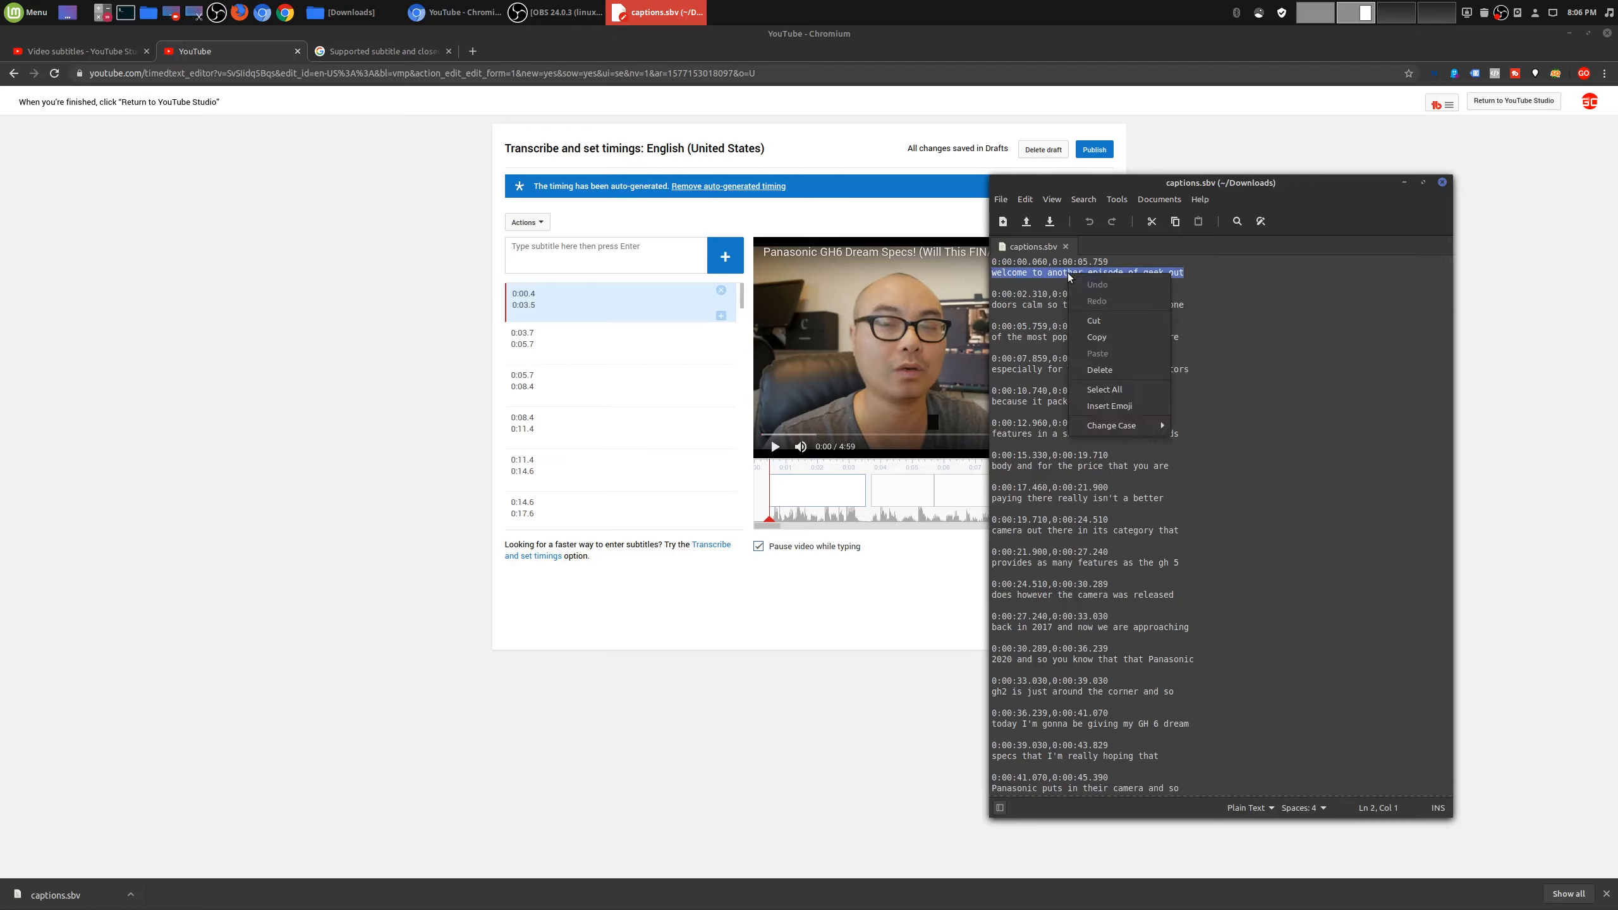
click(1096, 338)
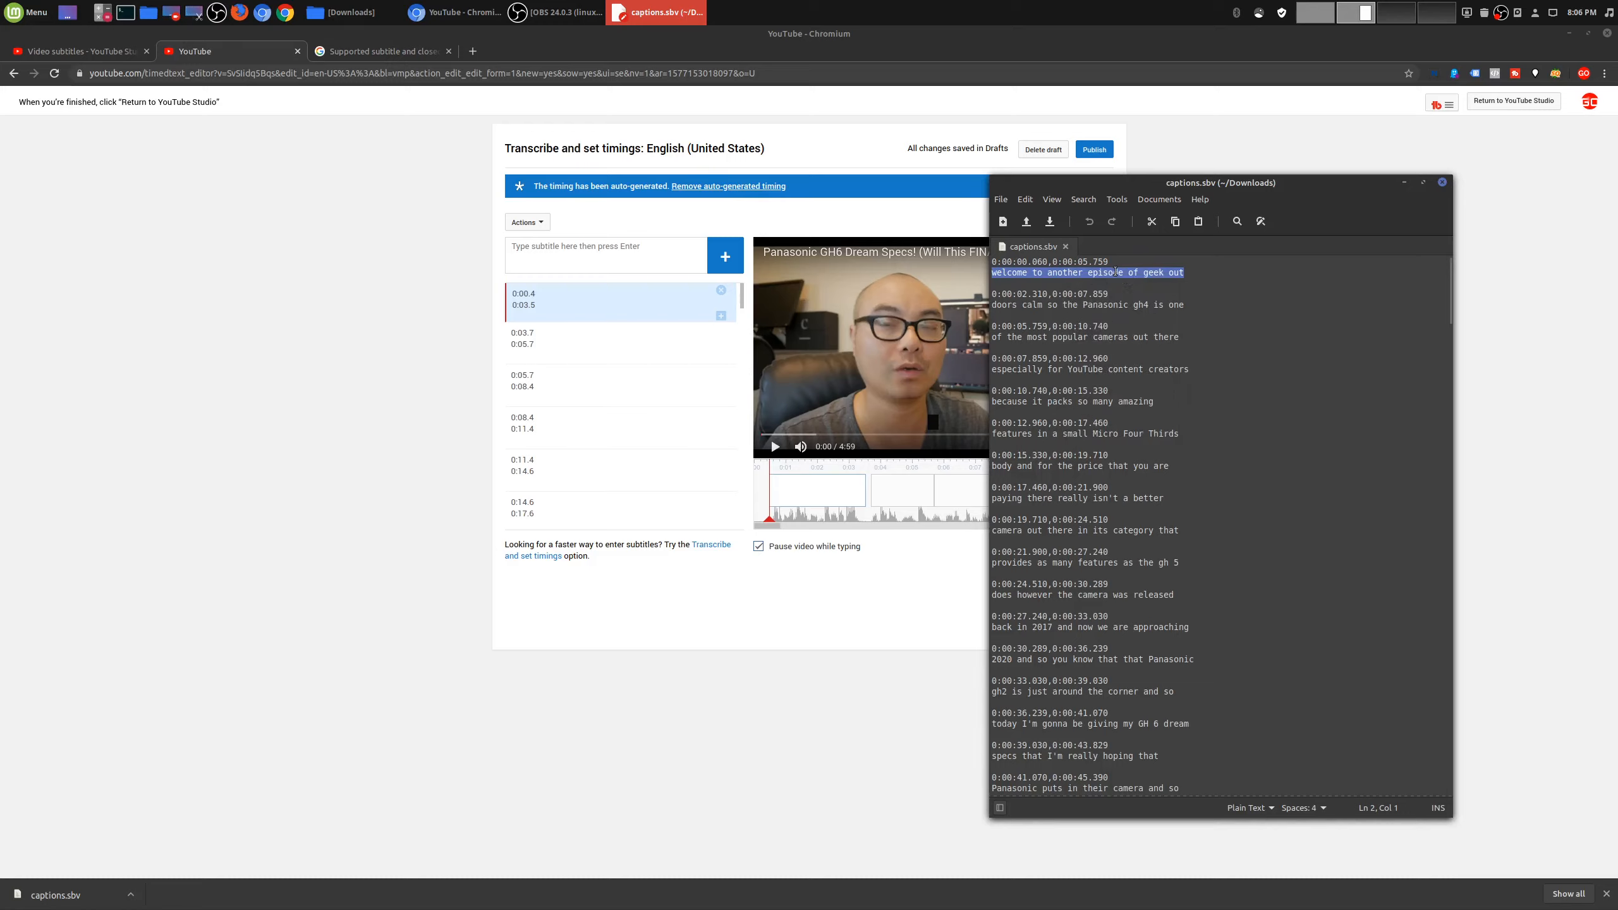
click(590, 300)
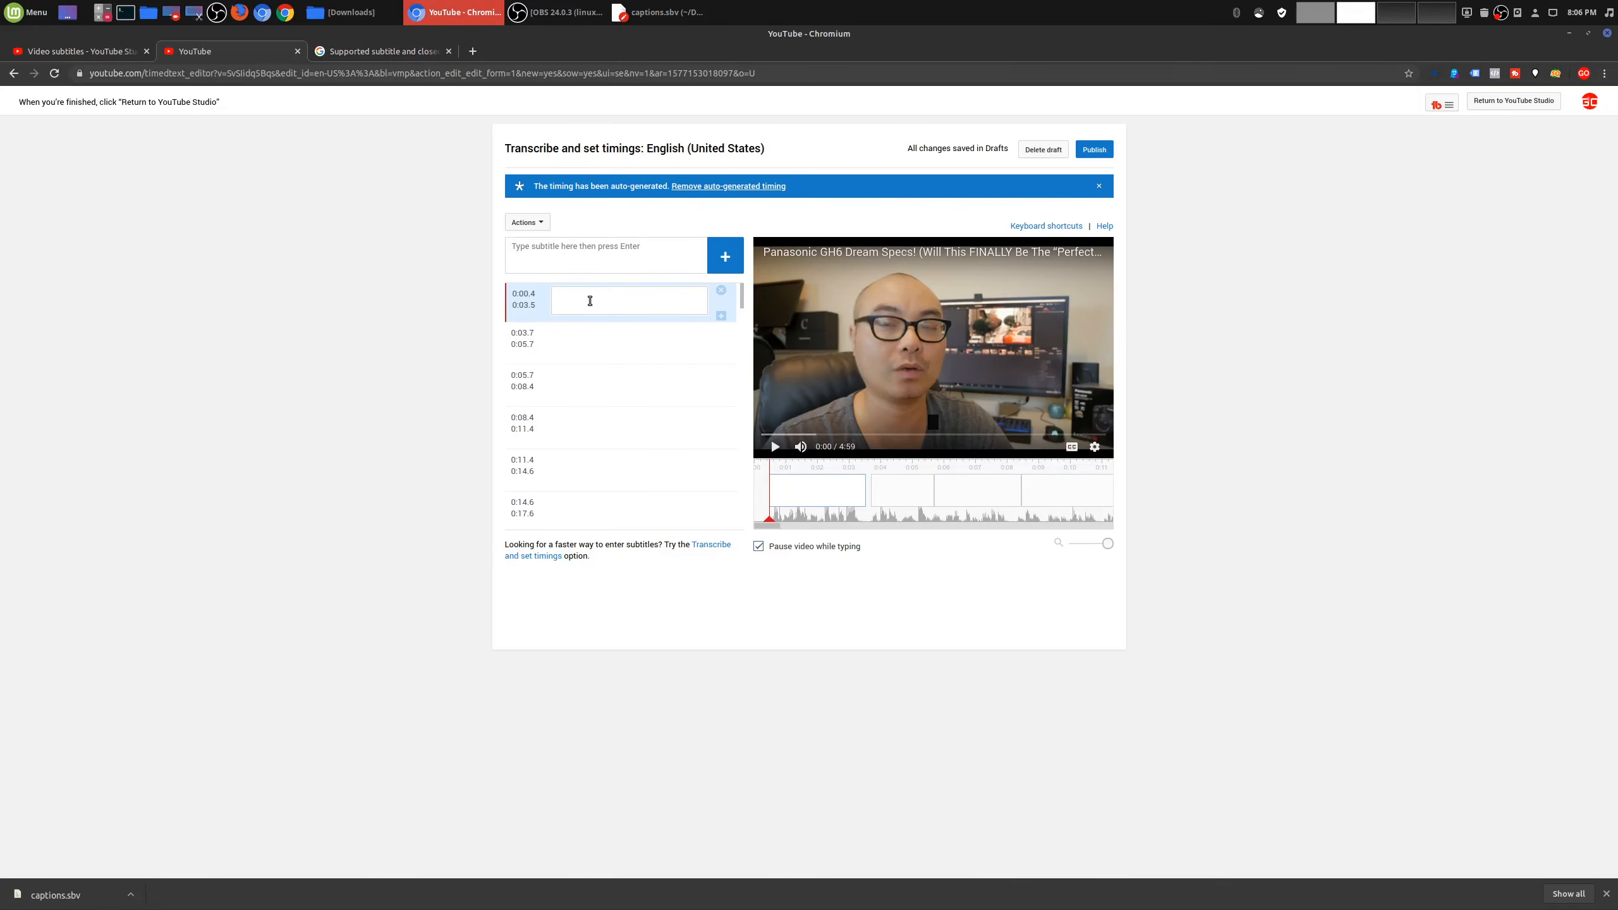
key(ctrl+v)
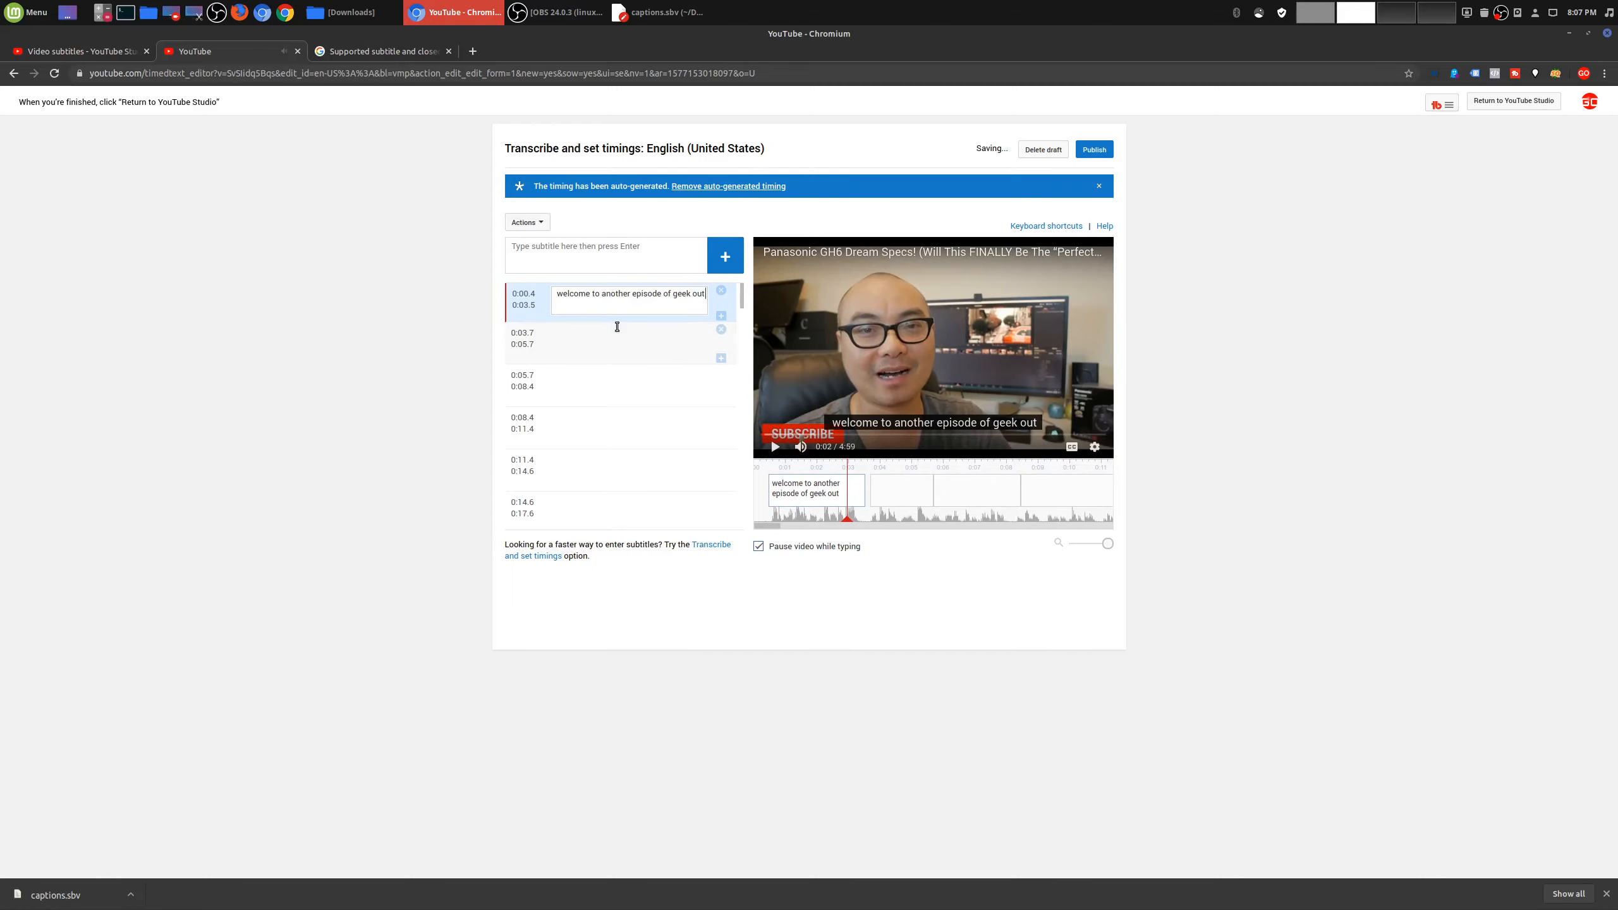
- Correct the 0:00.4 subtitle to read "Welcome to another episode of geekoutdoors.com" without the leading space
click(694, 295)
key(BackSpace)
key(End)
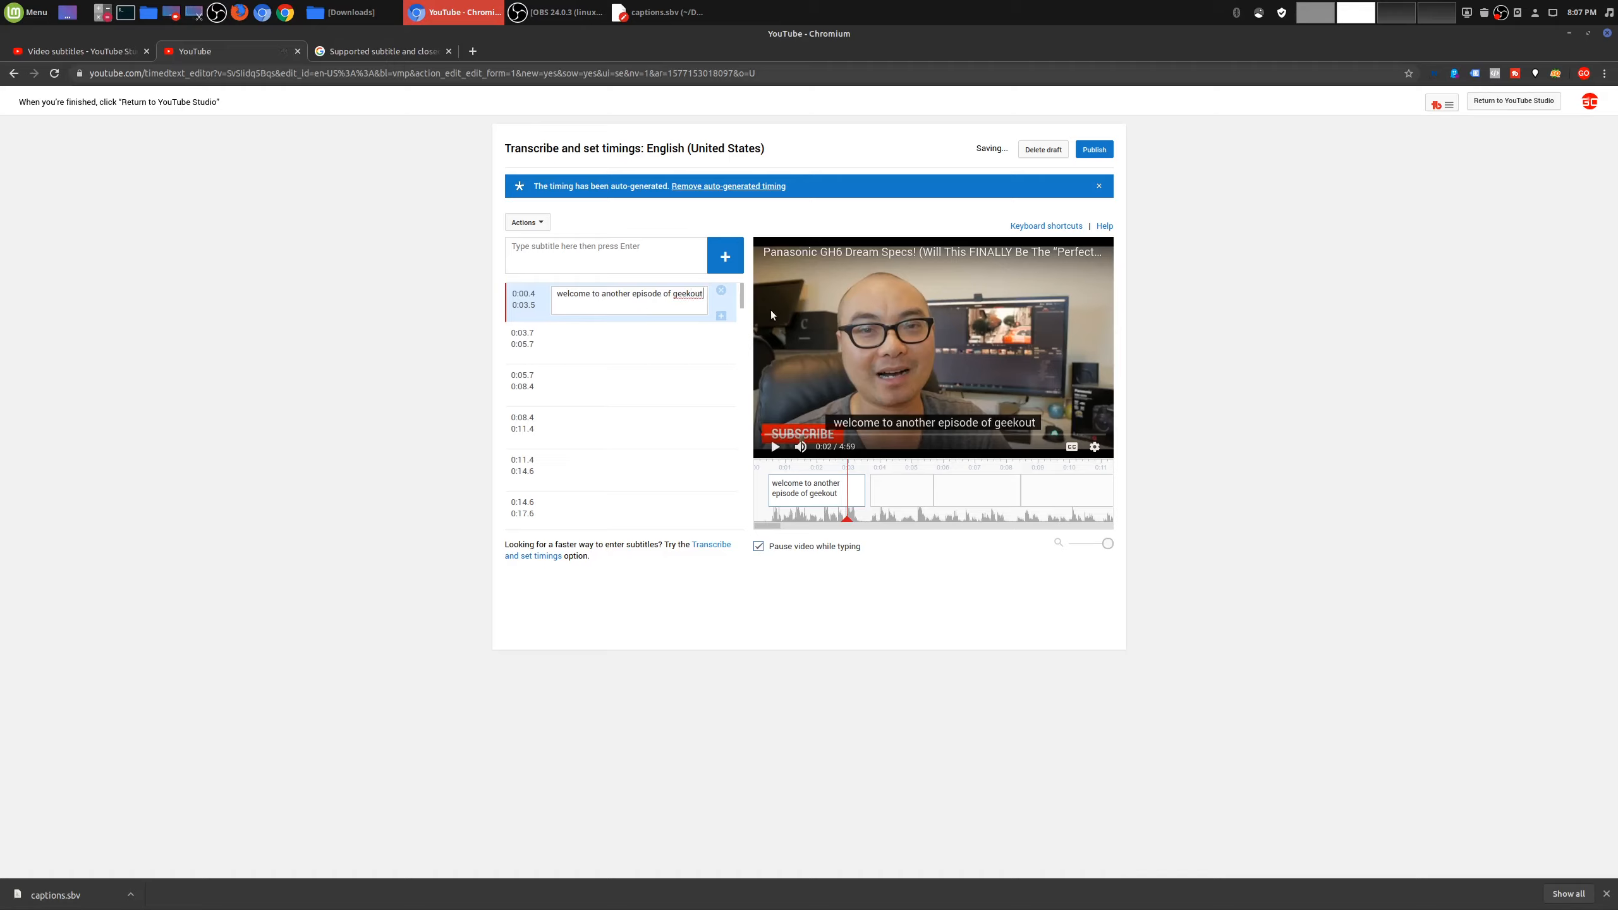
text(doors.com)
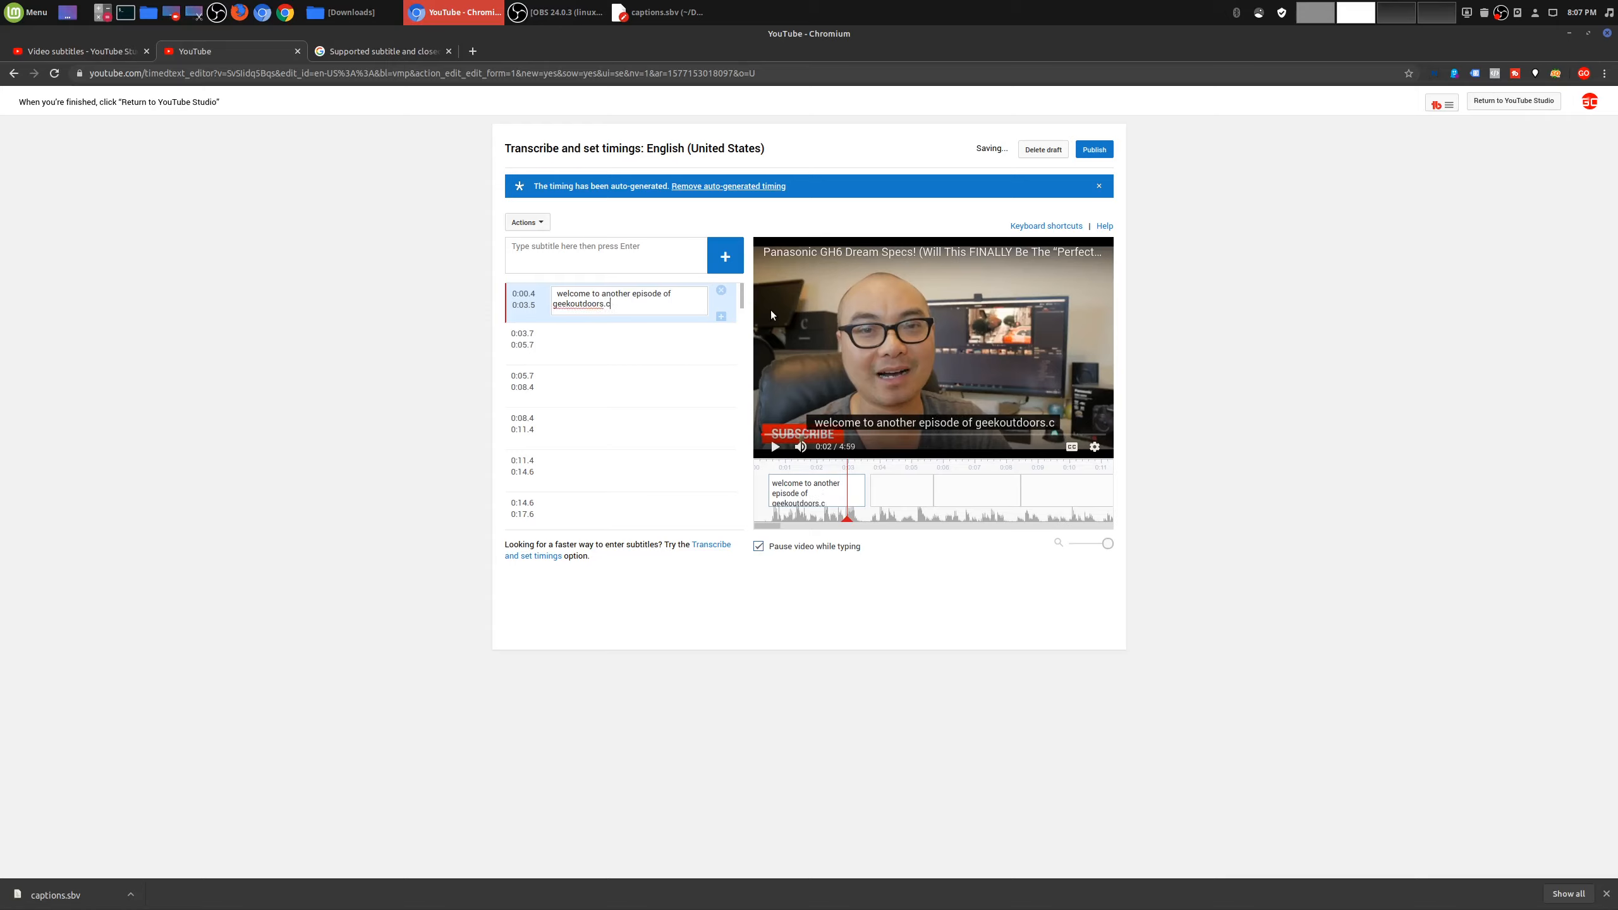
click(552, 297)
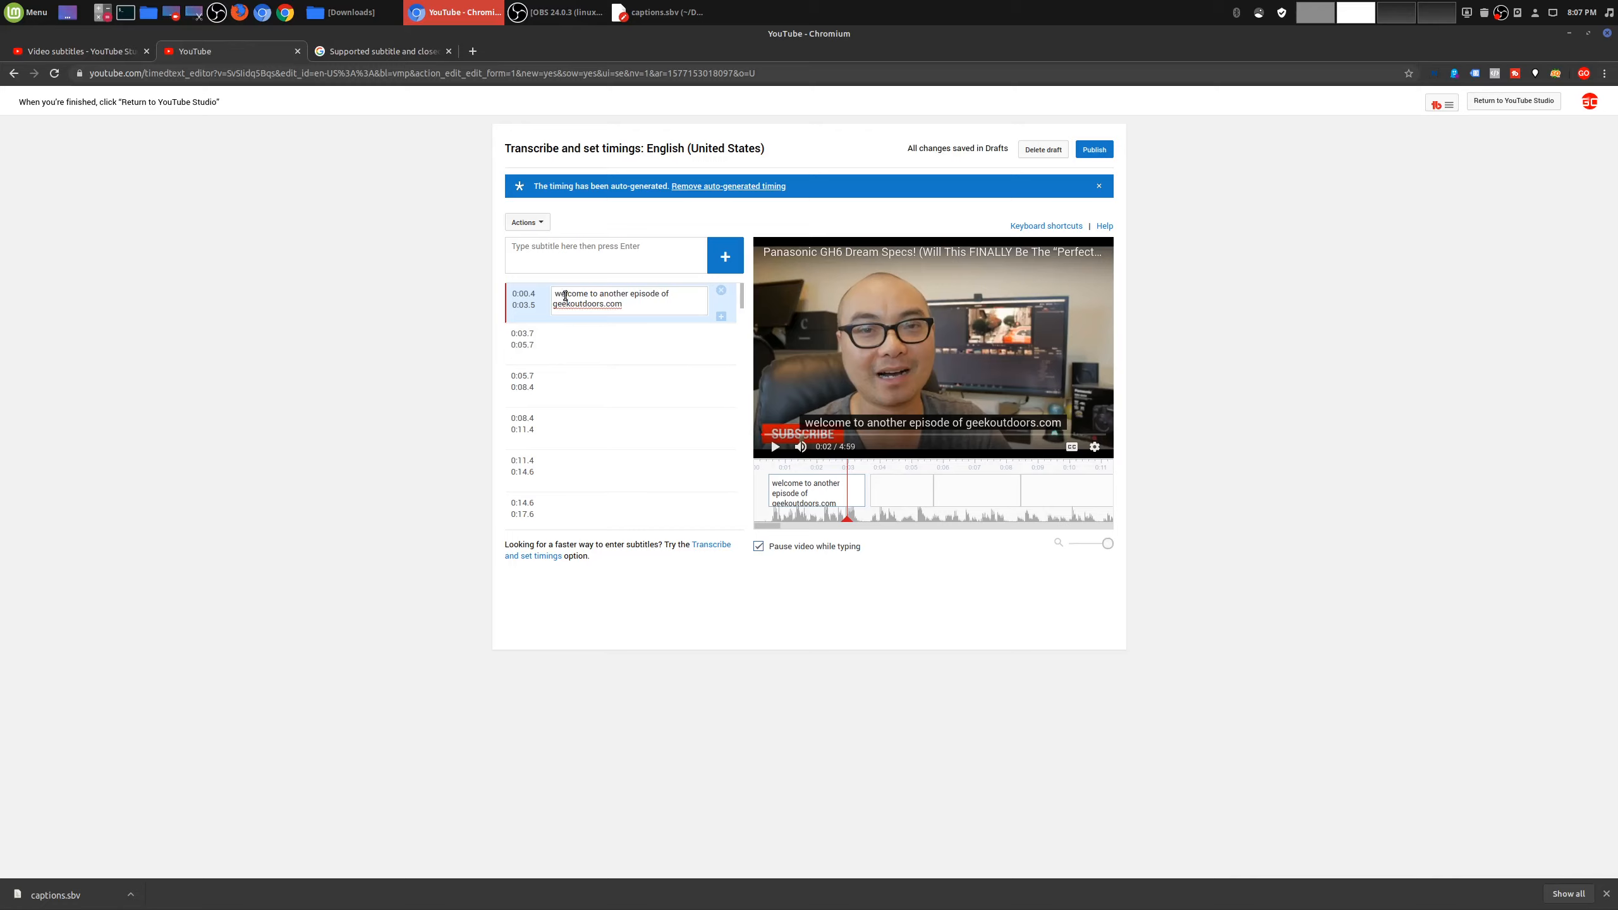
key(Delete)
text(W)
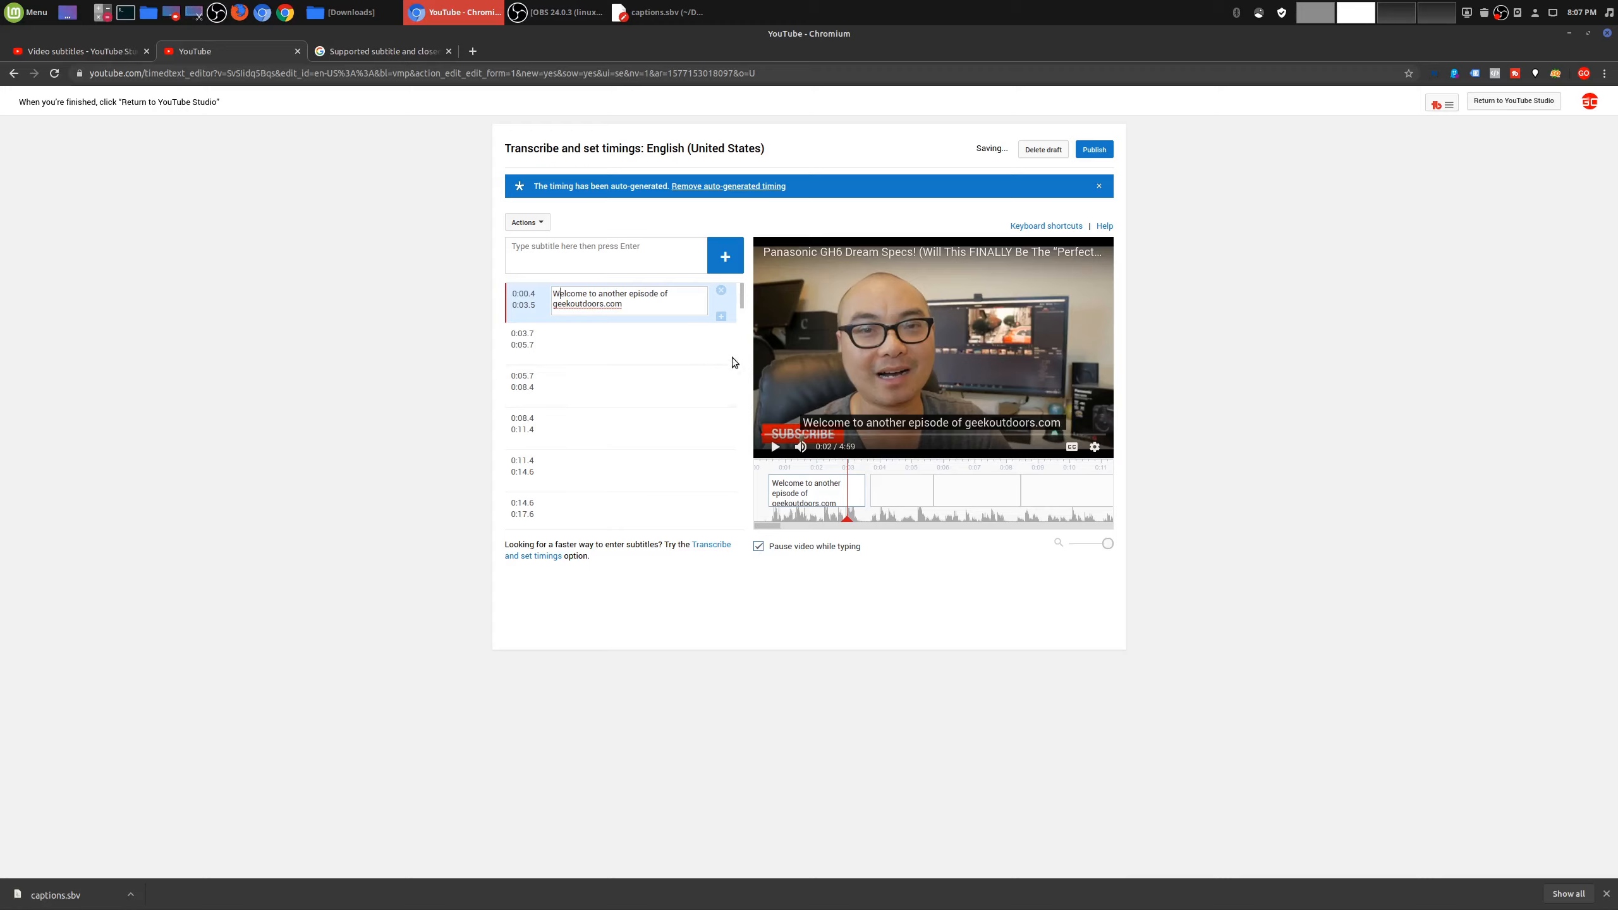
- Copy the line "doors calm so the Panasonic gh4 is one" from captions.sbv in the text editor into the 0:03.7 subtitle in Chromium
click(612, 333)
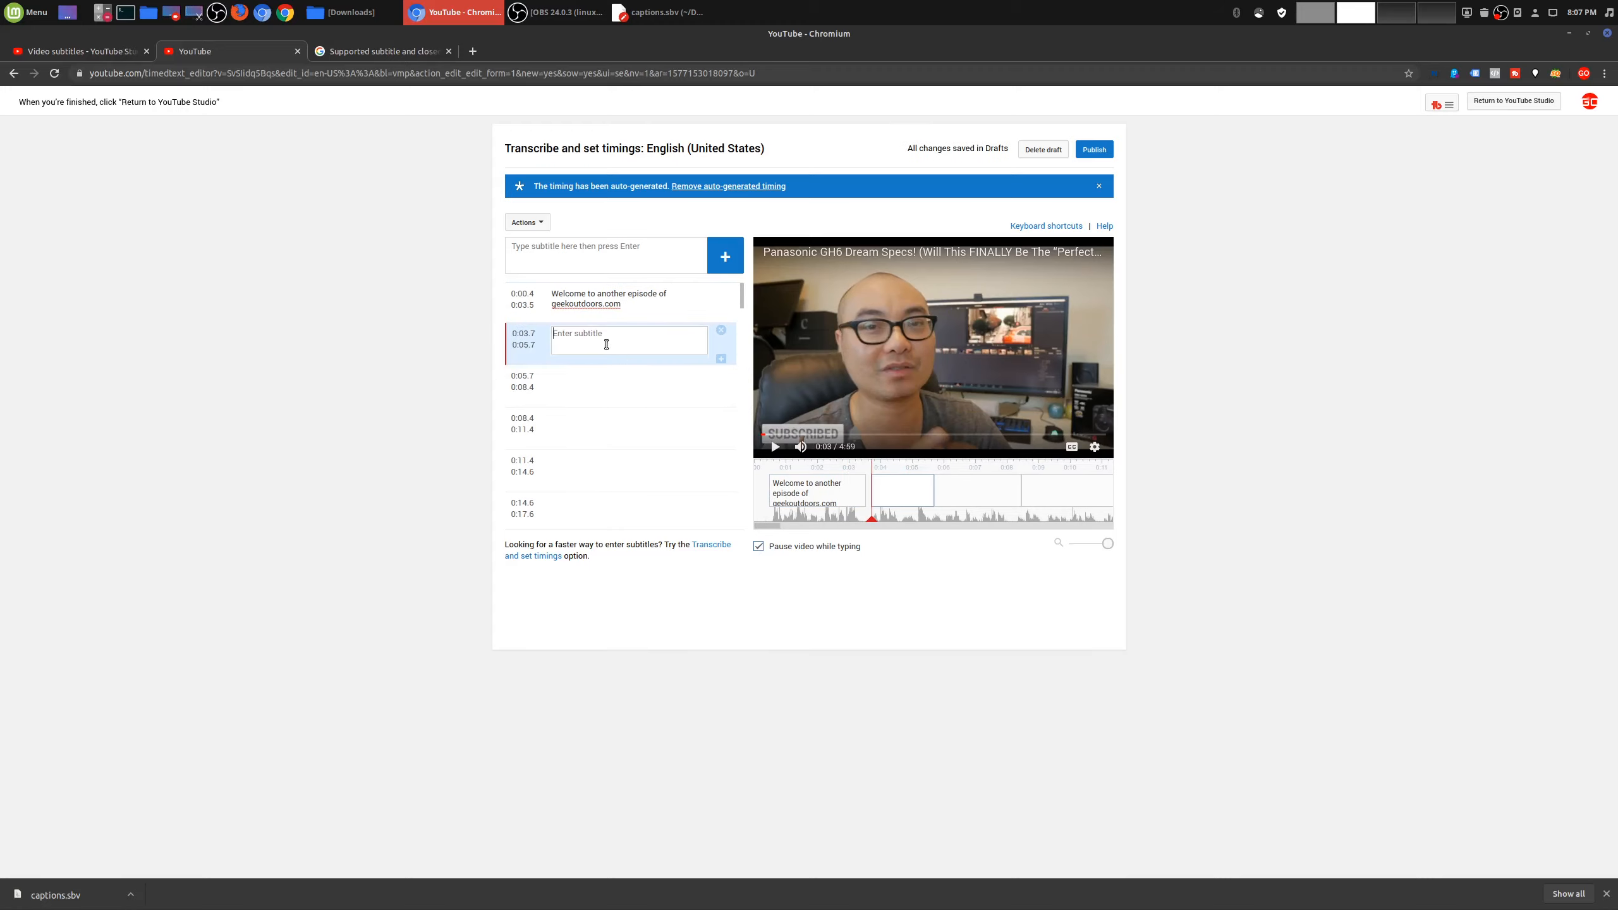
click(593, 336)
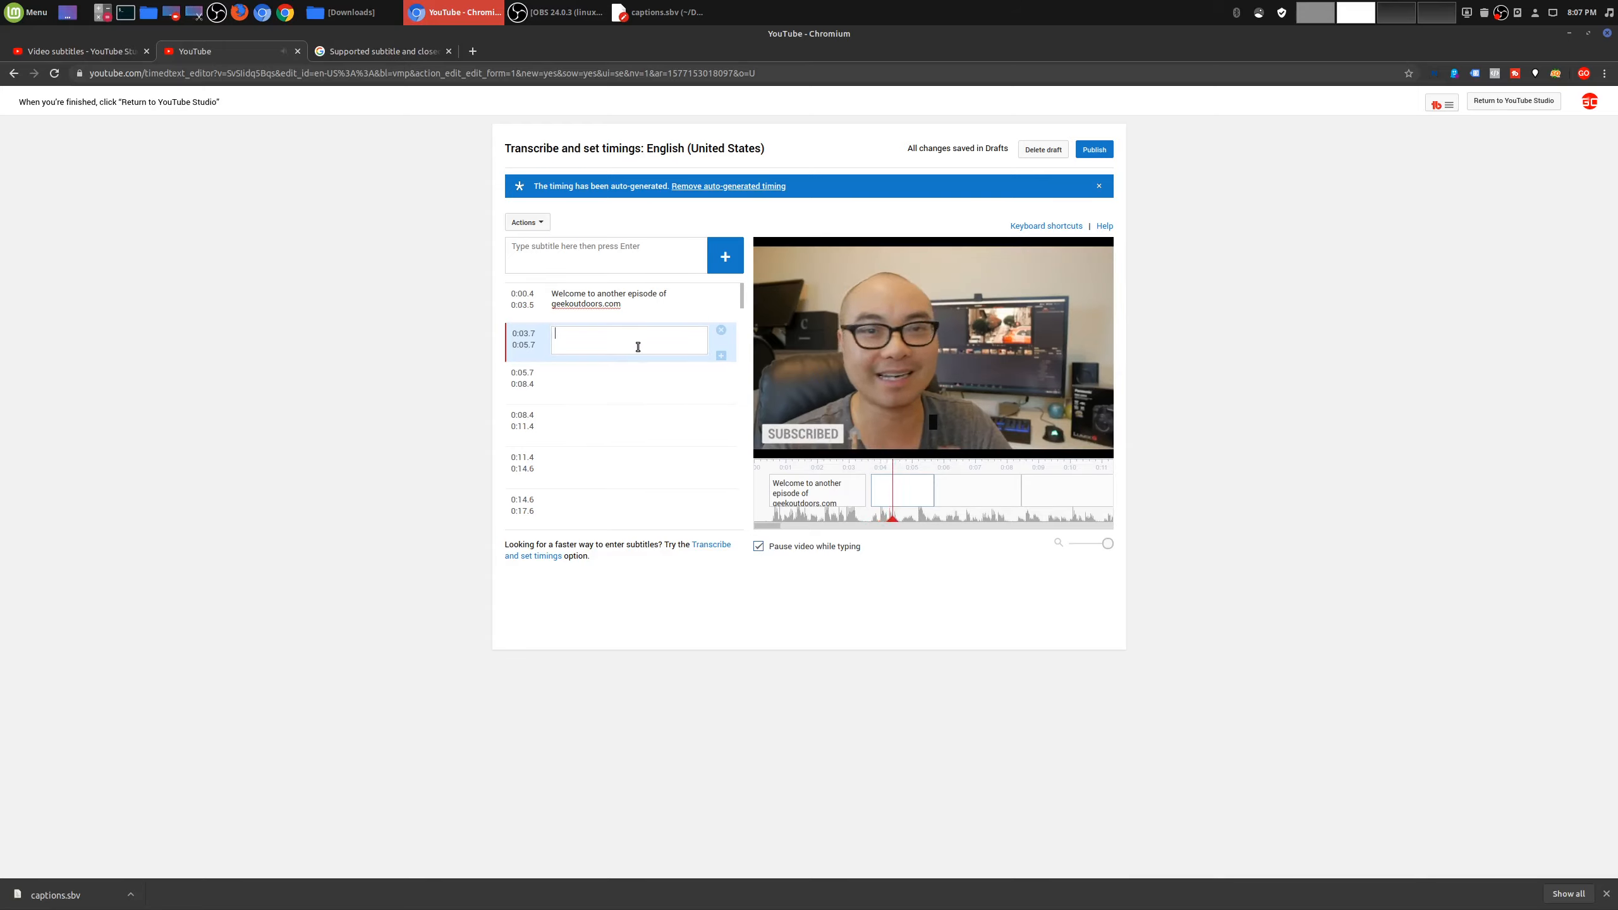
click(656, 12)
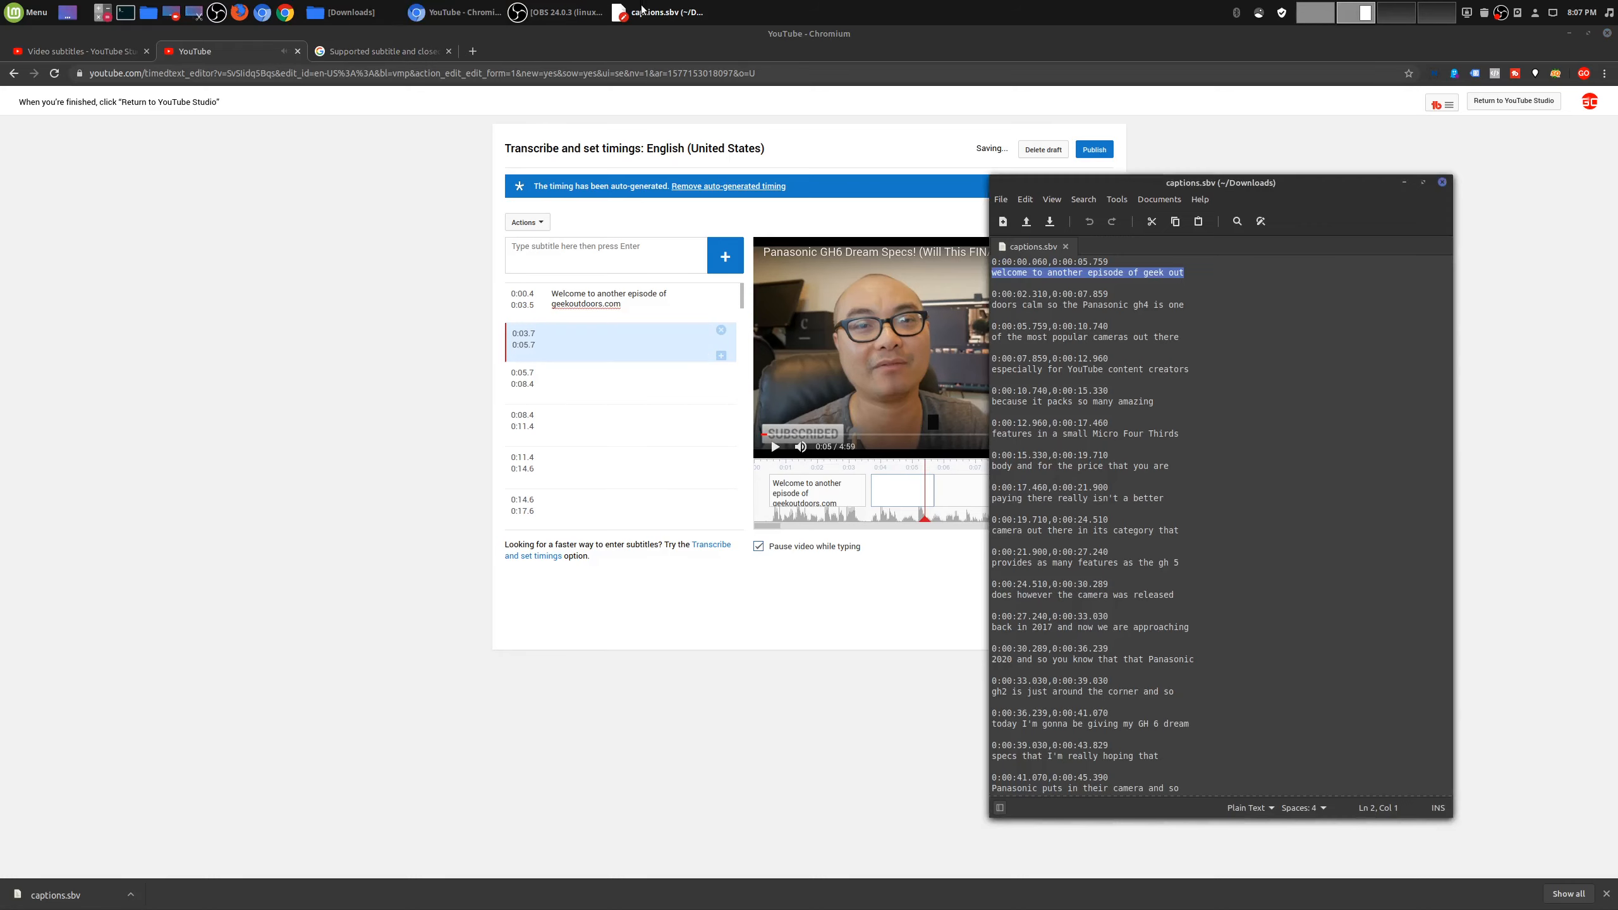
triple_click(1125, 308)
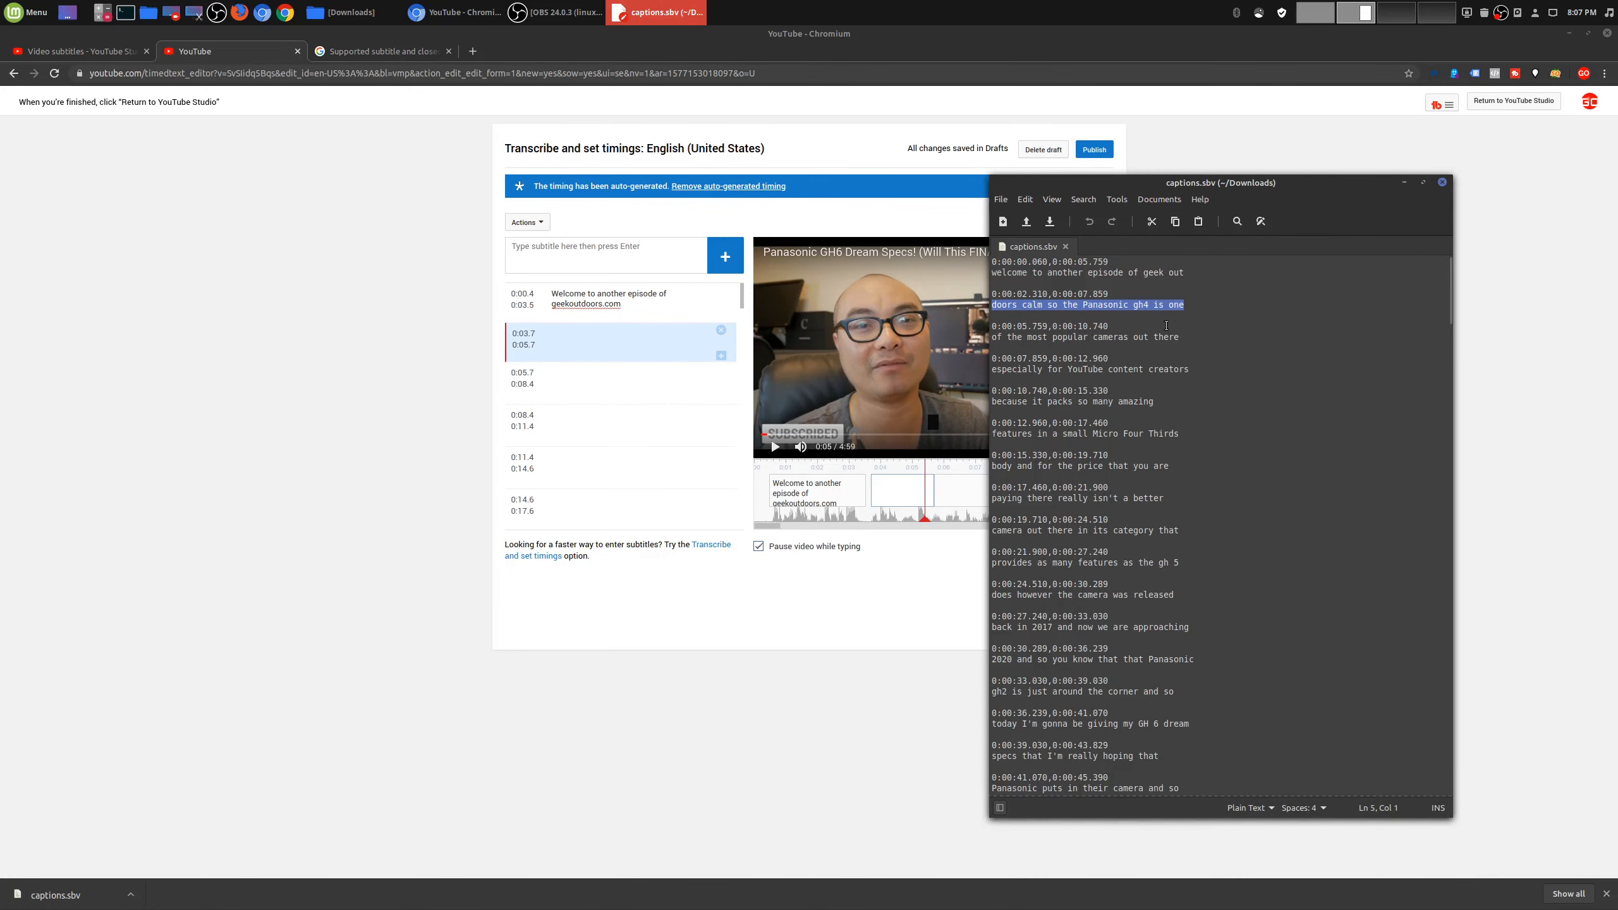
click(620, 357)
key(ctrl+v)
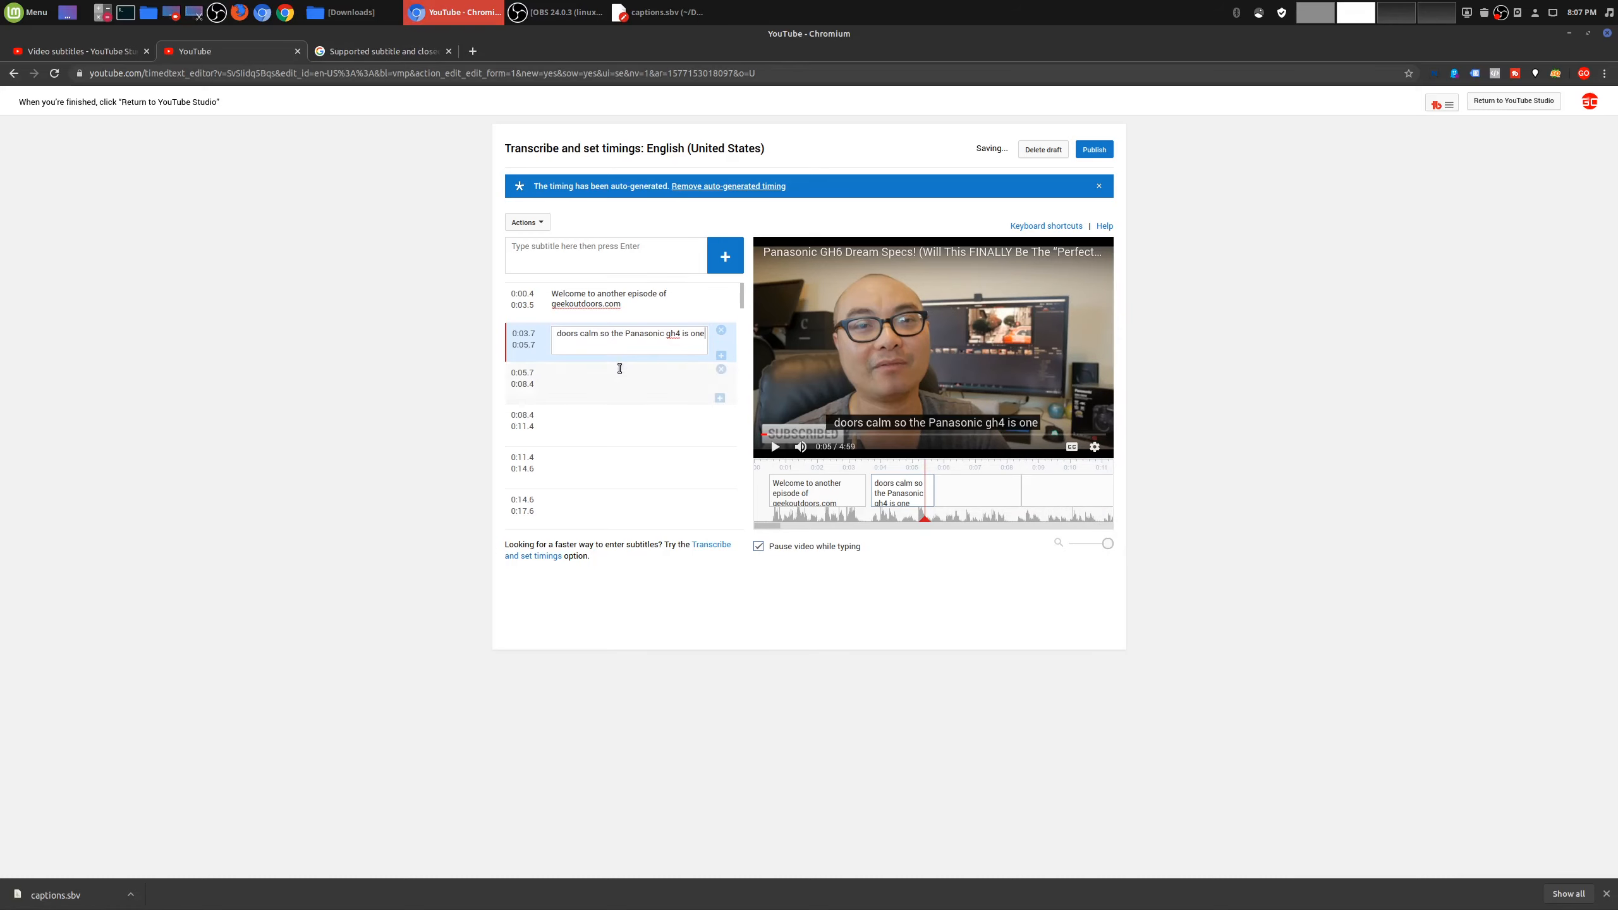
- Correct the camera name in the 0:03.7 subtitle to "GH5"
click(572, 334)
click(680, 335)
key(BackSpace)
text(5)
key(BackSpace)
text(Gh5)
key(Right)
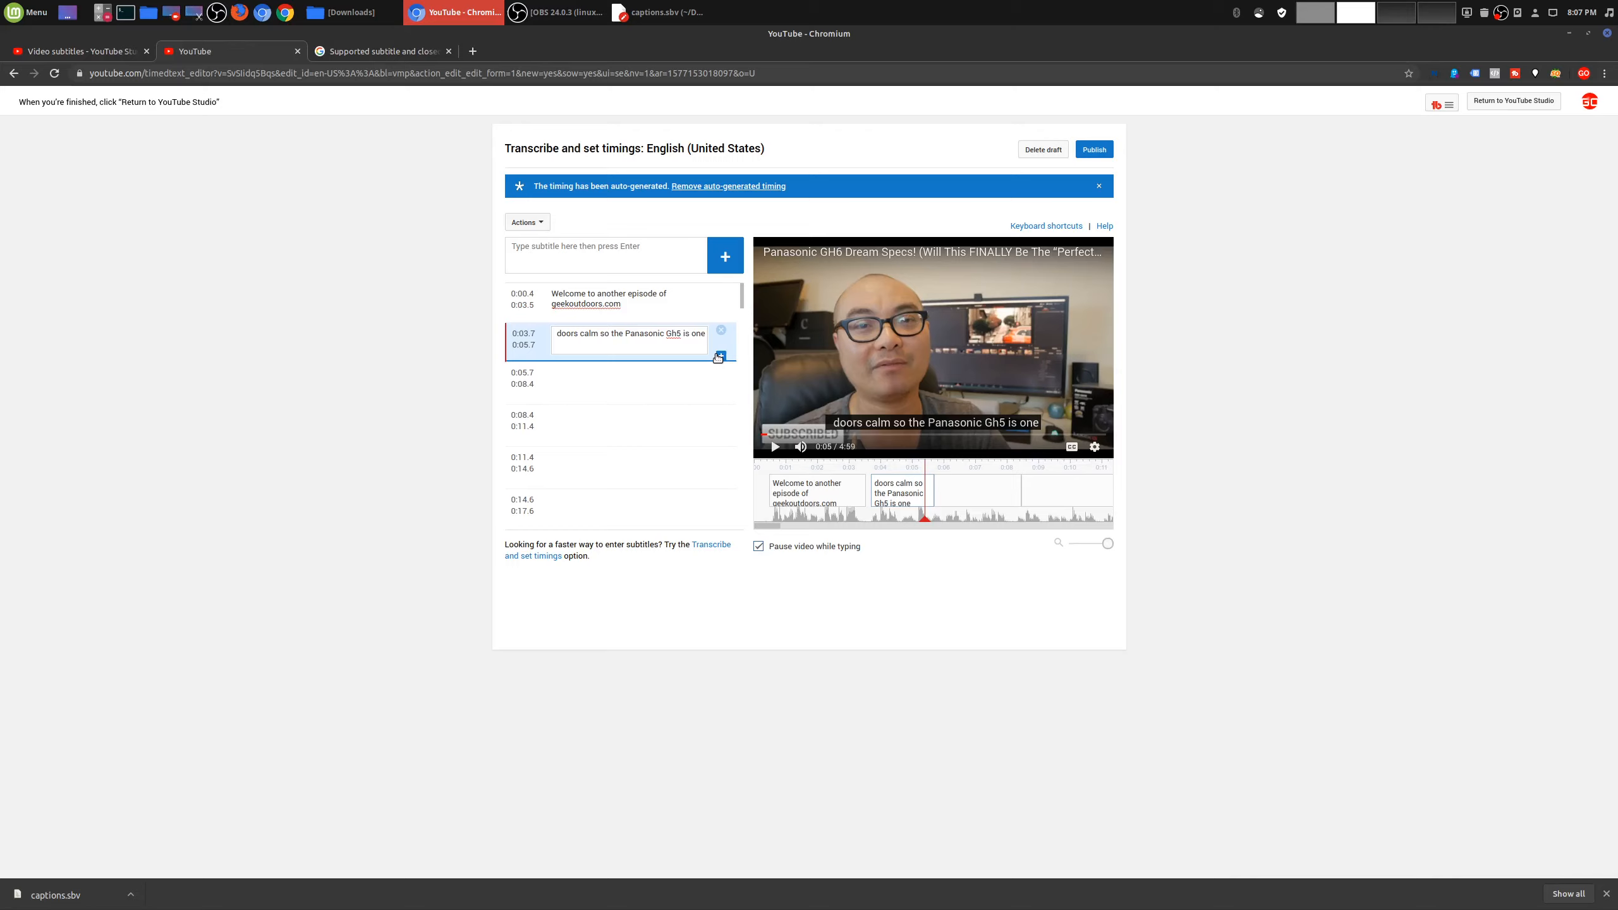
key(BackSpace)
text(H)
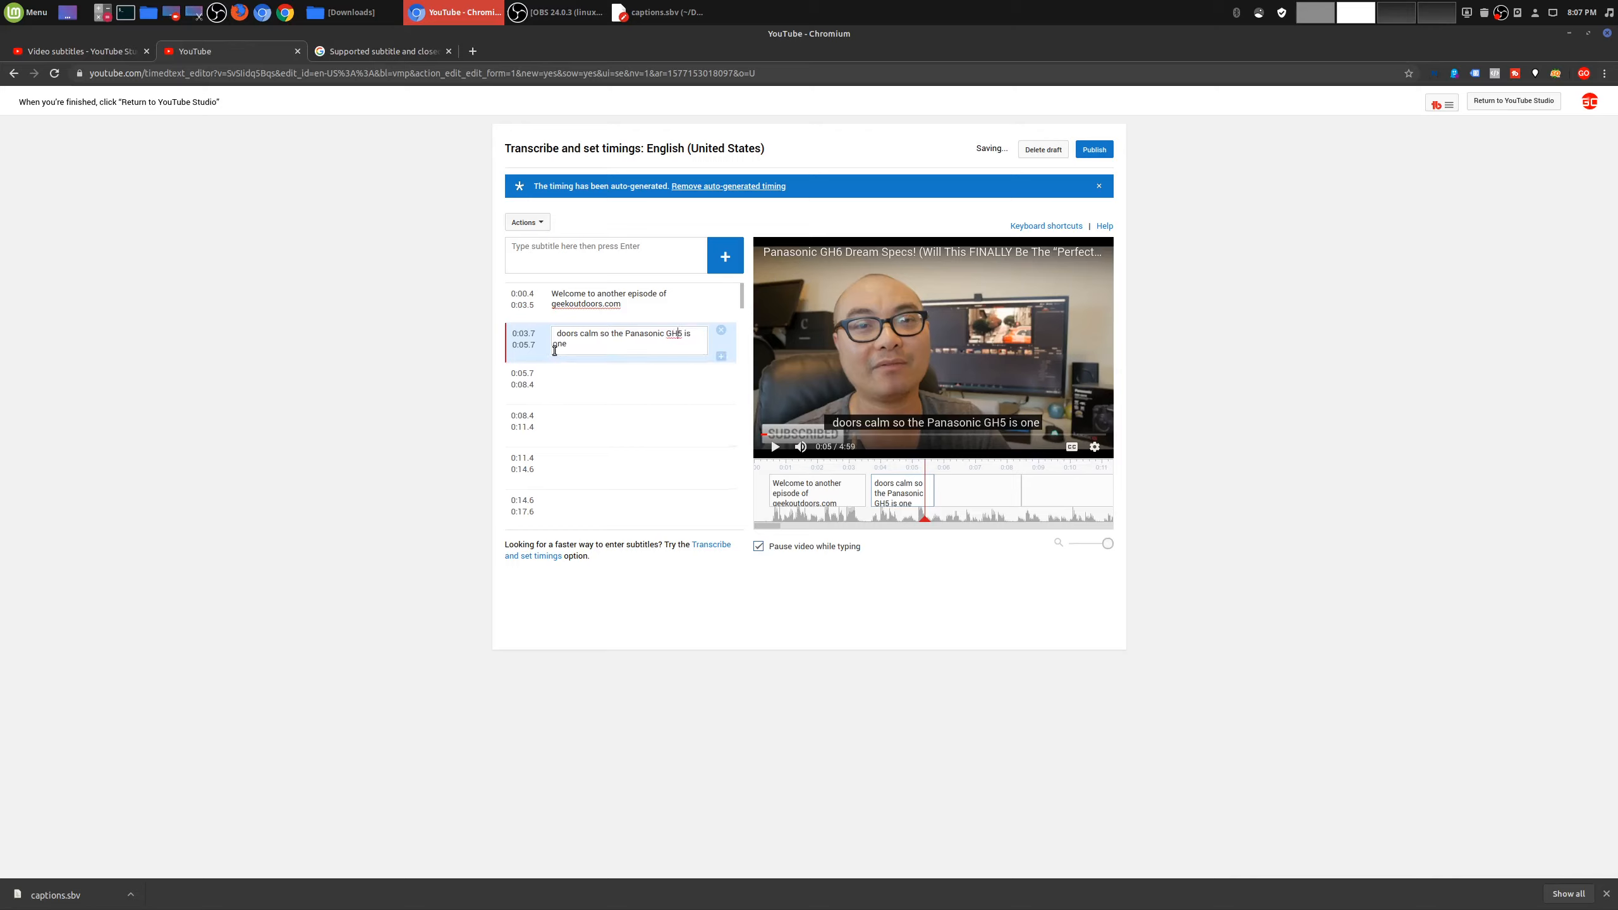
- Play the video from the 0:00.4 subtitle through the start of the 0:03.7 subtitle to check both lines, and pause it
double_click(565, 333)
click(666, 298)
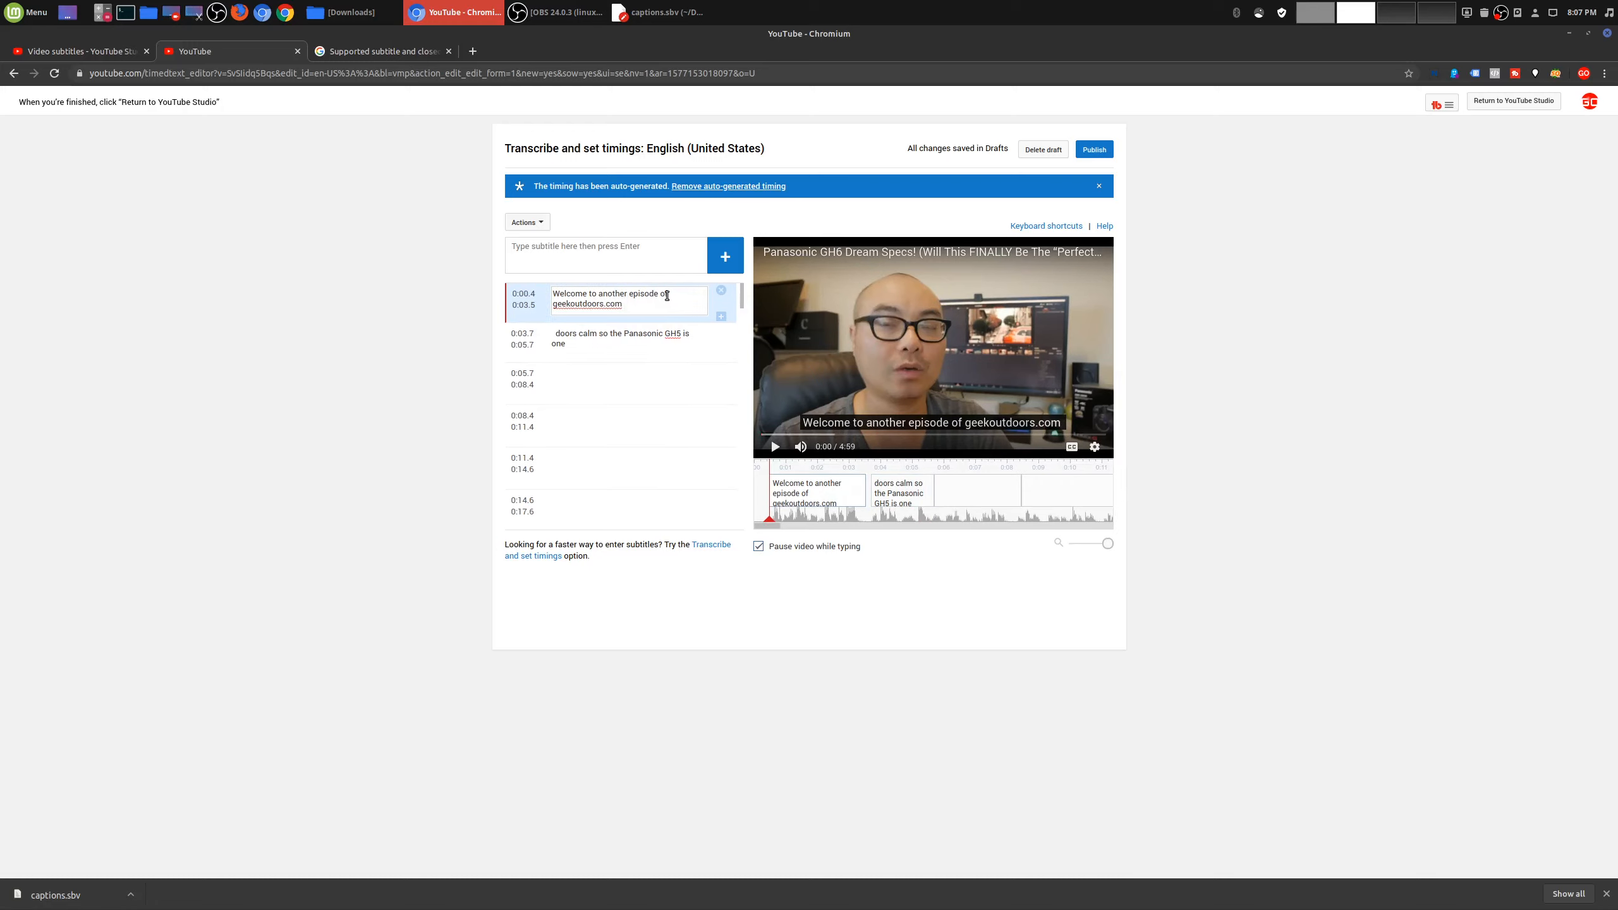
key(shift+space)
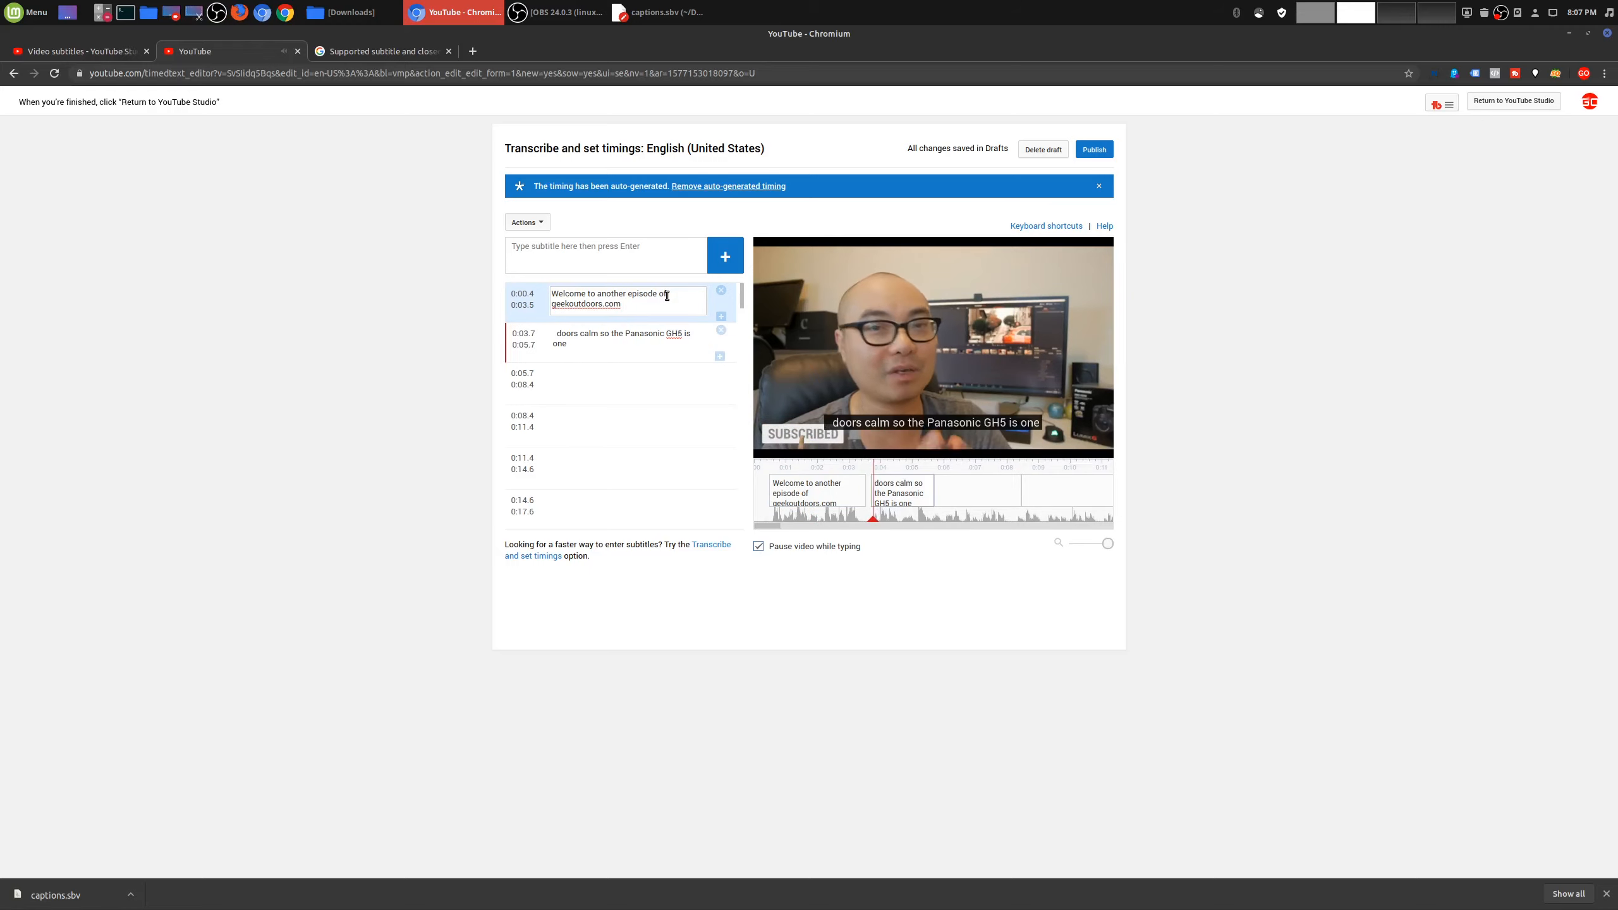
key(shift+space)
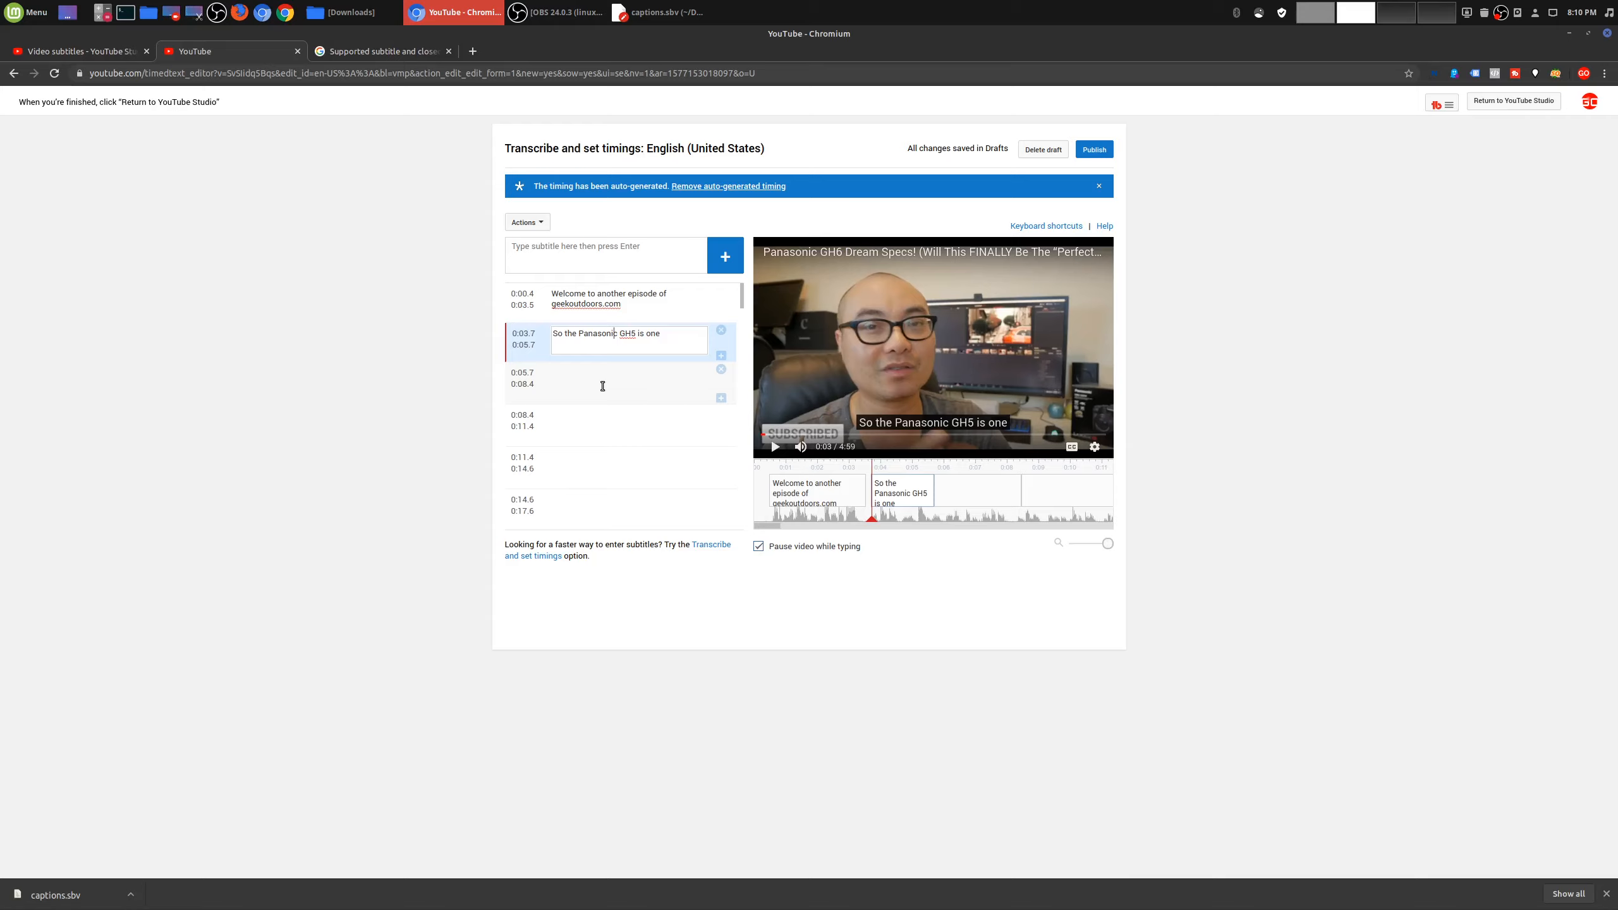
- Examine the empty auto-timed subtitle slots from 0:05.7 to 0:20.6 with their video positions, and the available file actions
click(606, 382)
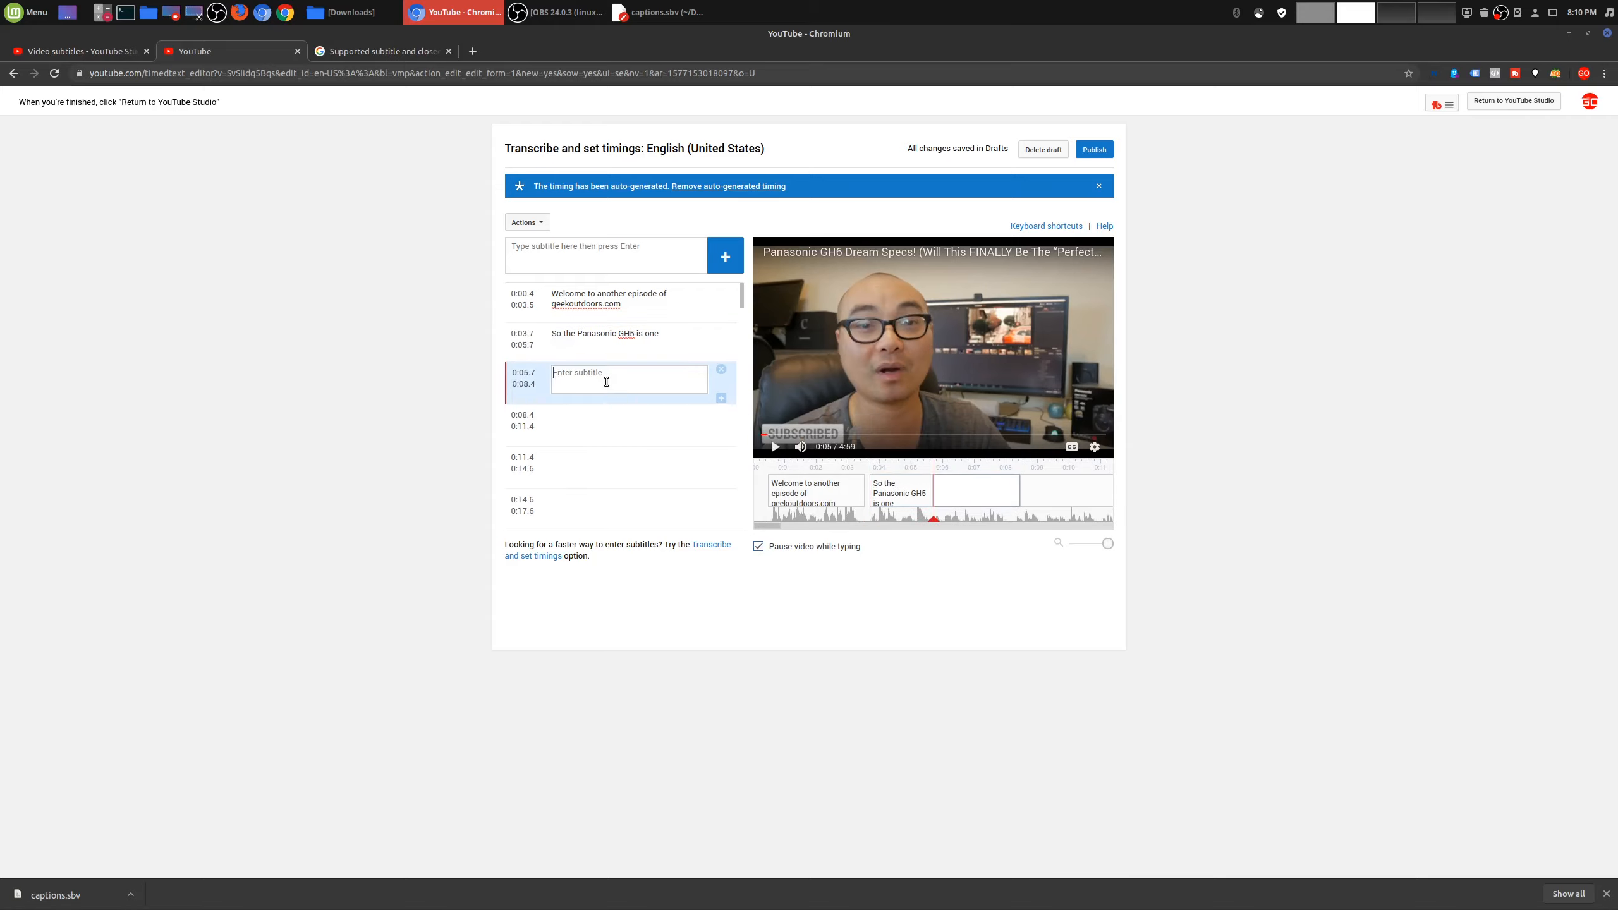
click(603, 415)
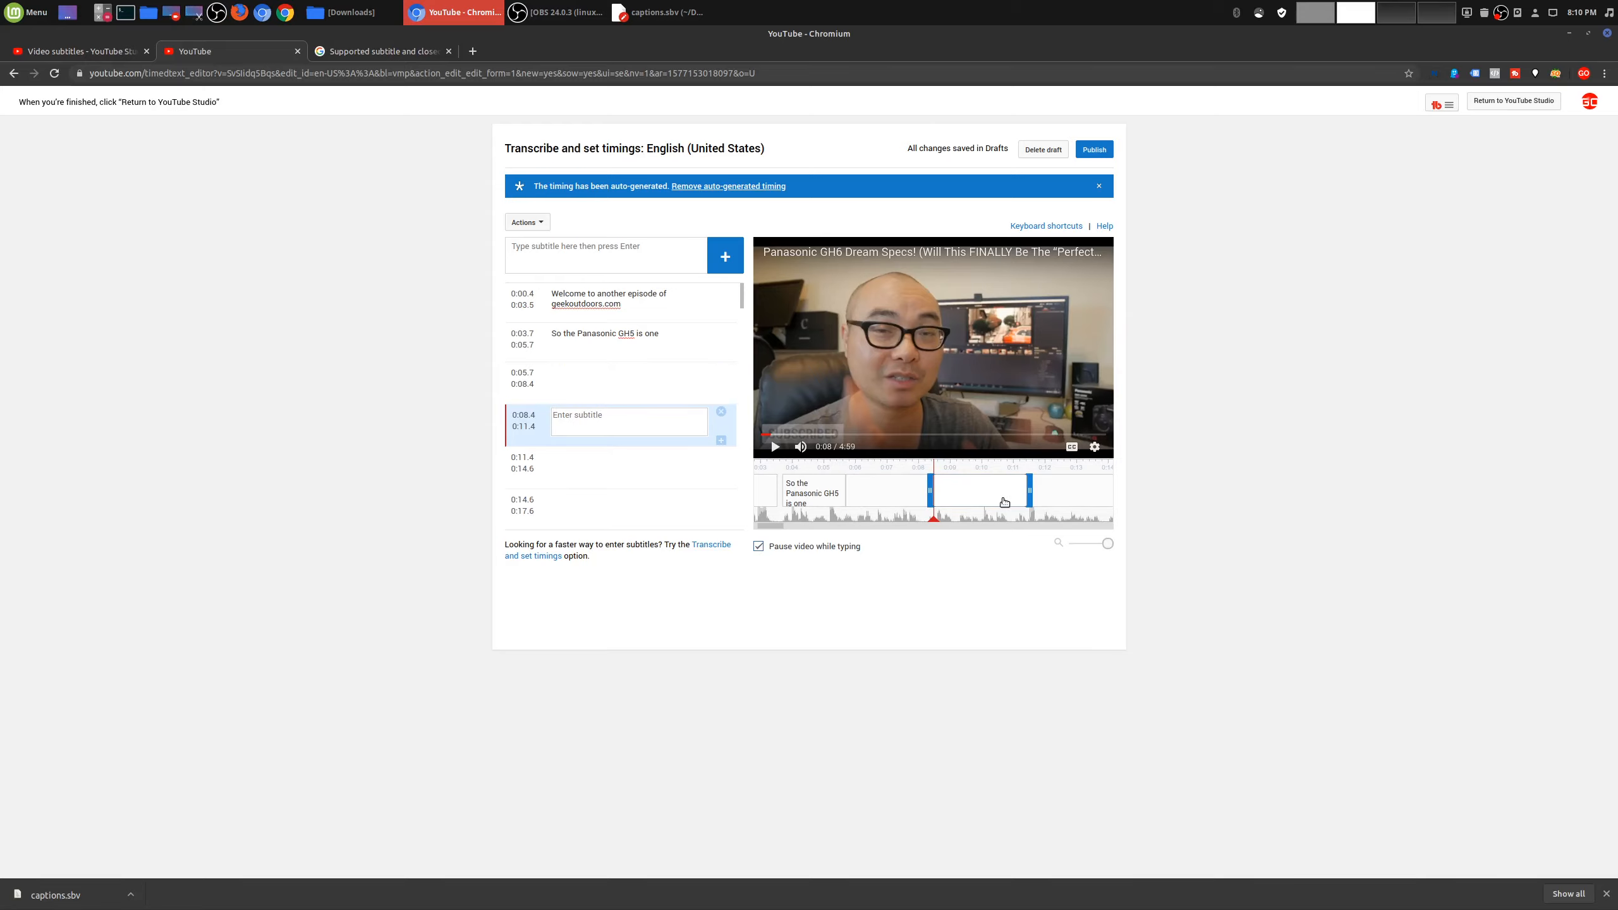
click(663, 472)
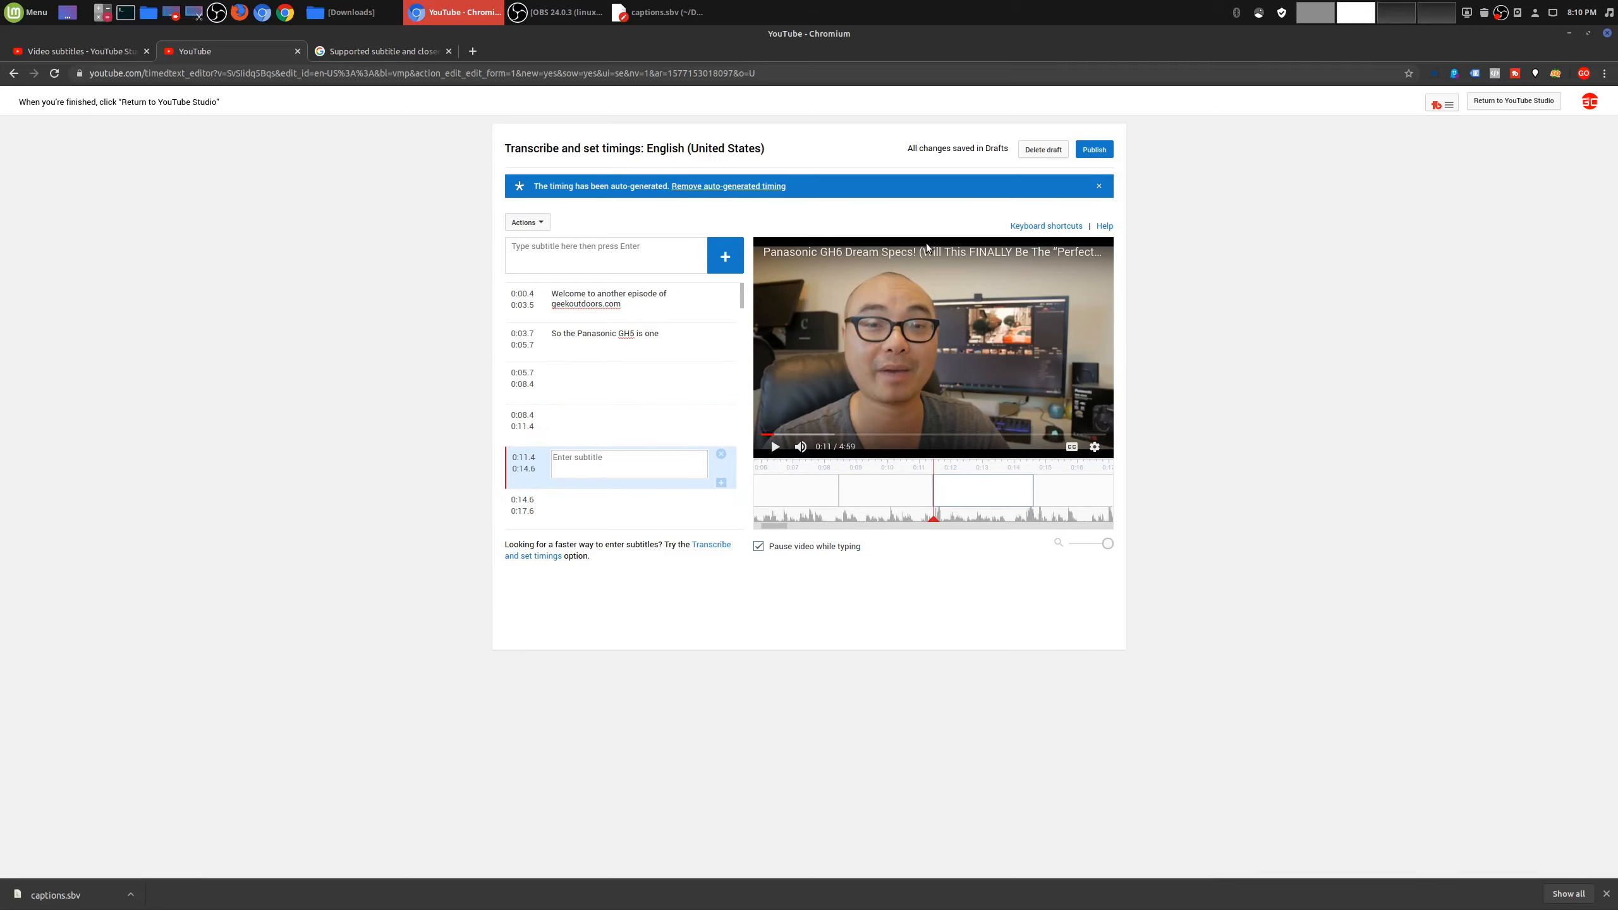
click(529, 223)
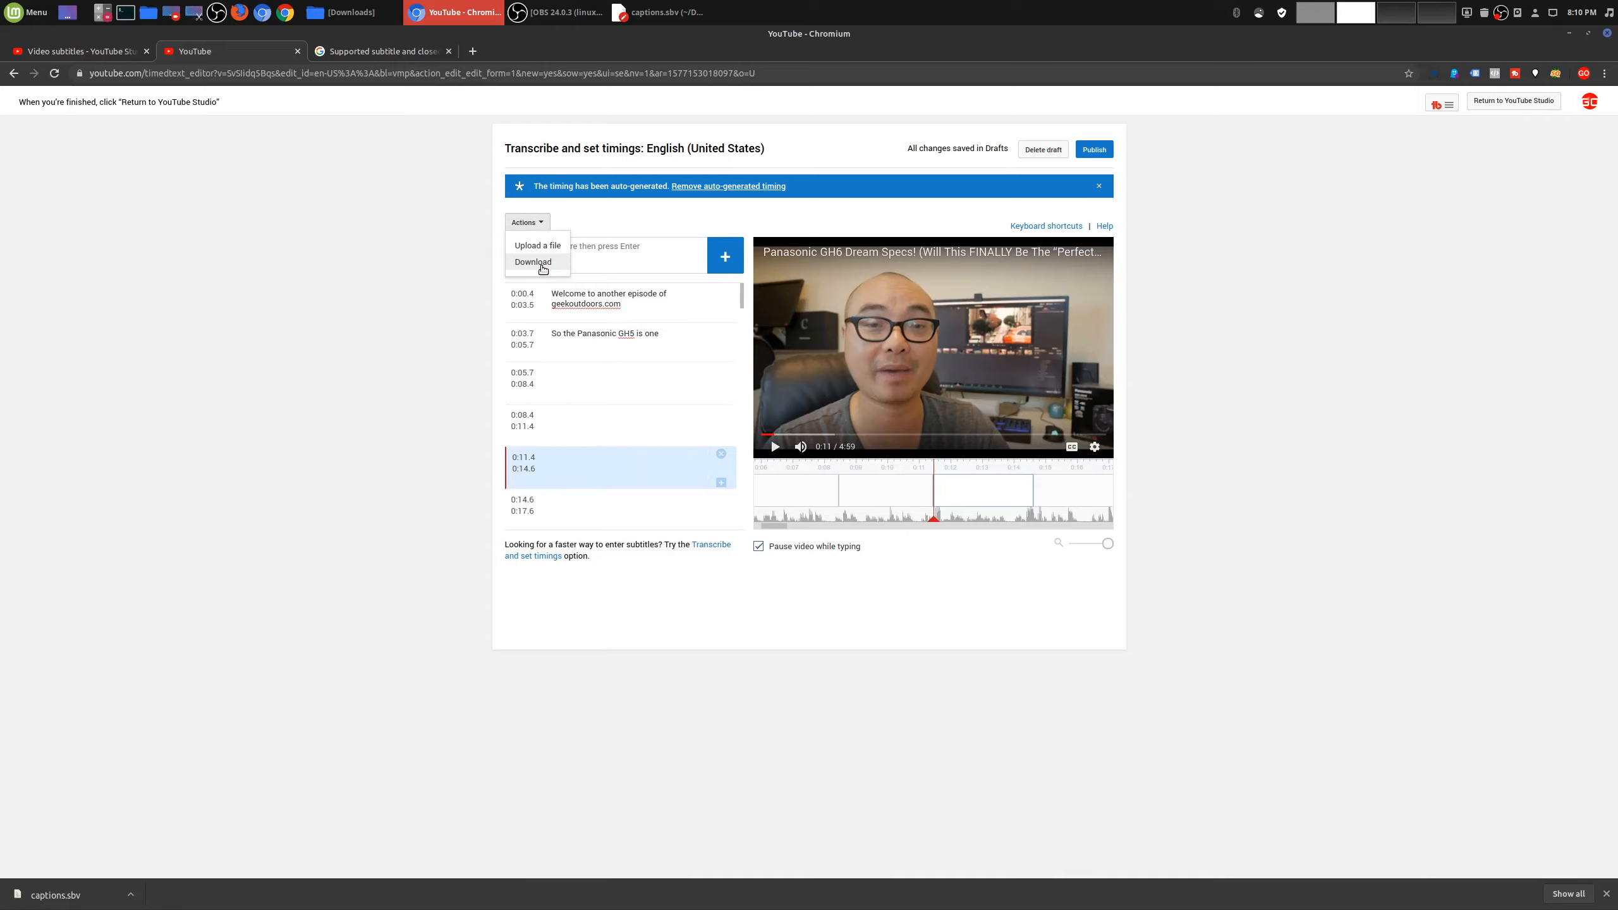
click(536, 463)
scroll(605, 434, down, 2)
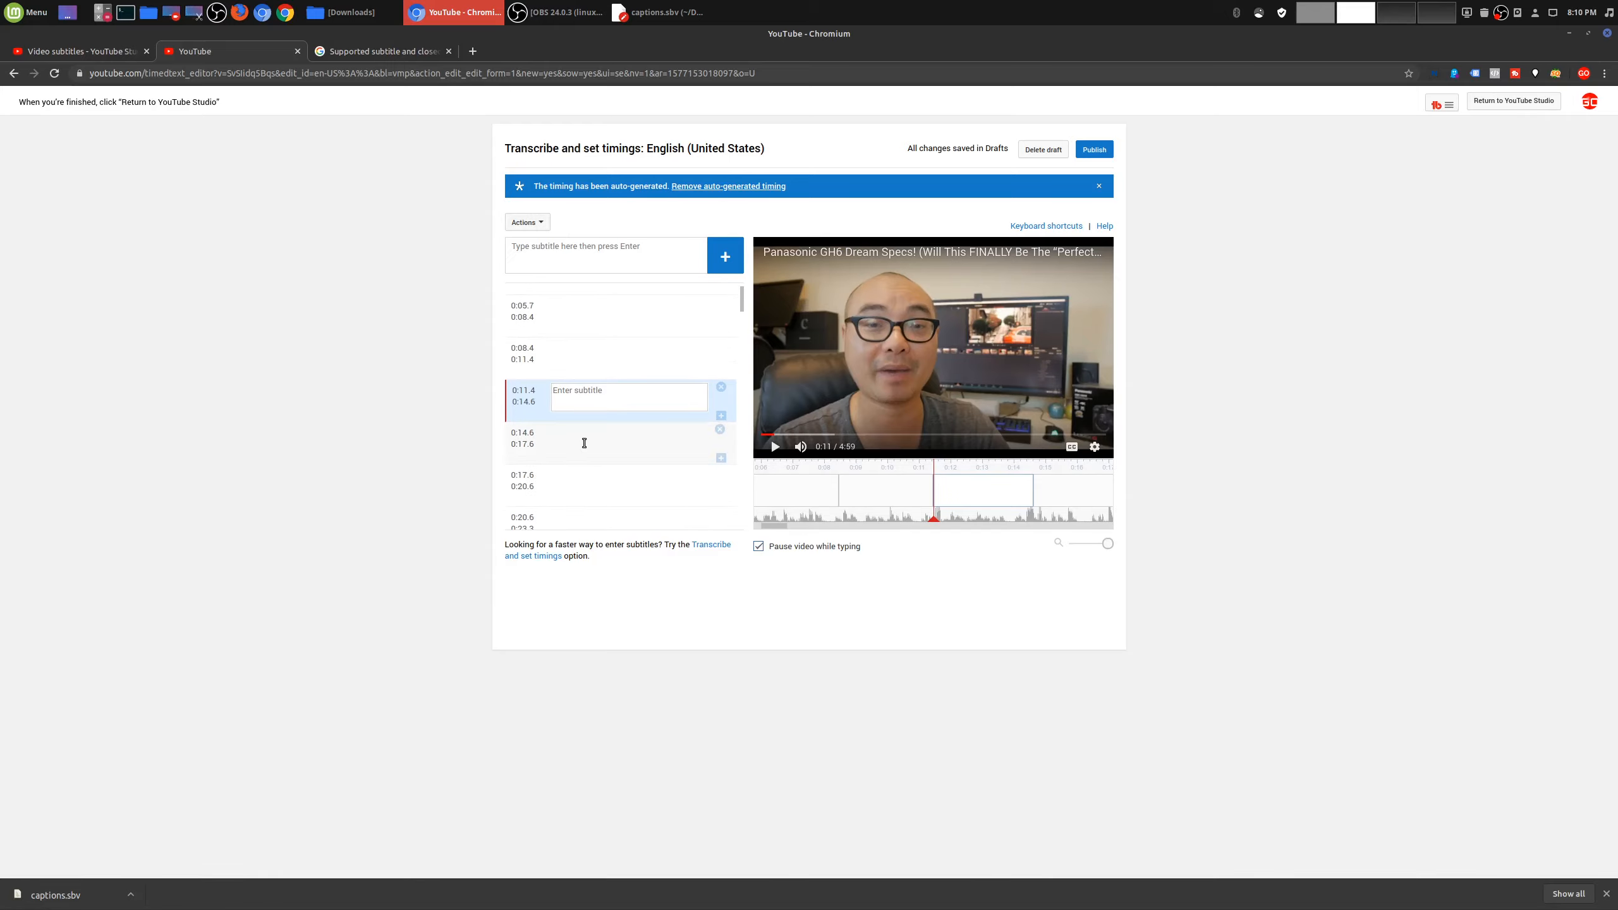
click(585, 443)
scroll(617, 438, down, 3)
click(572, 376)
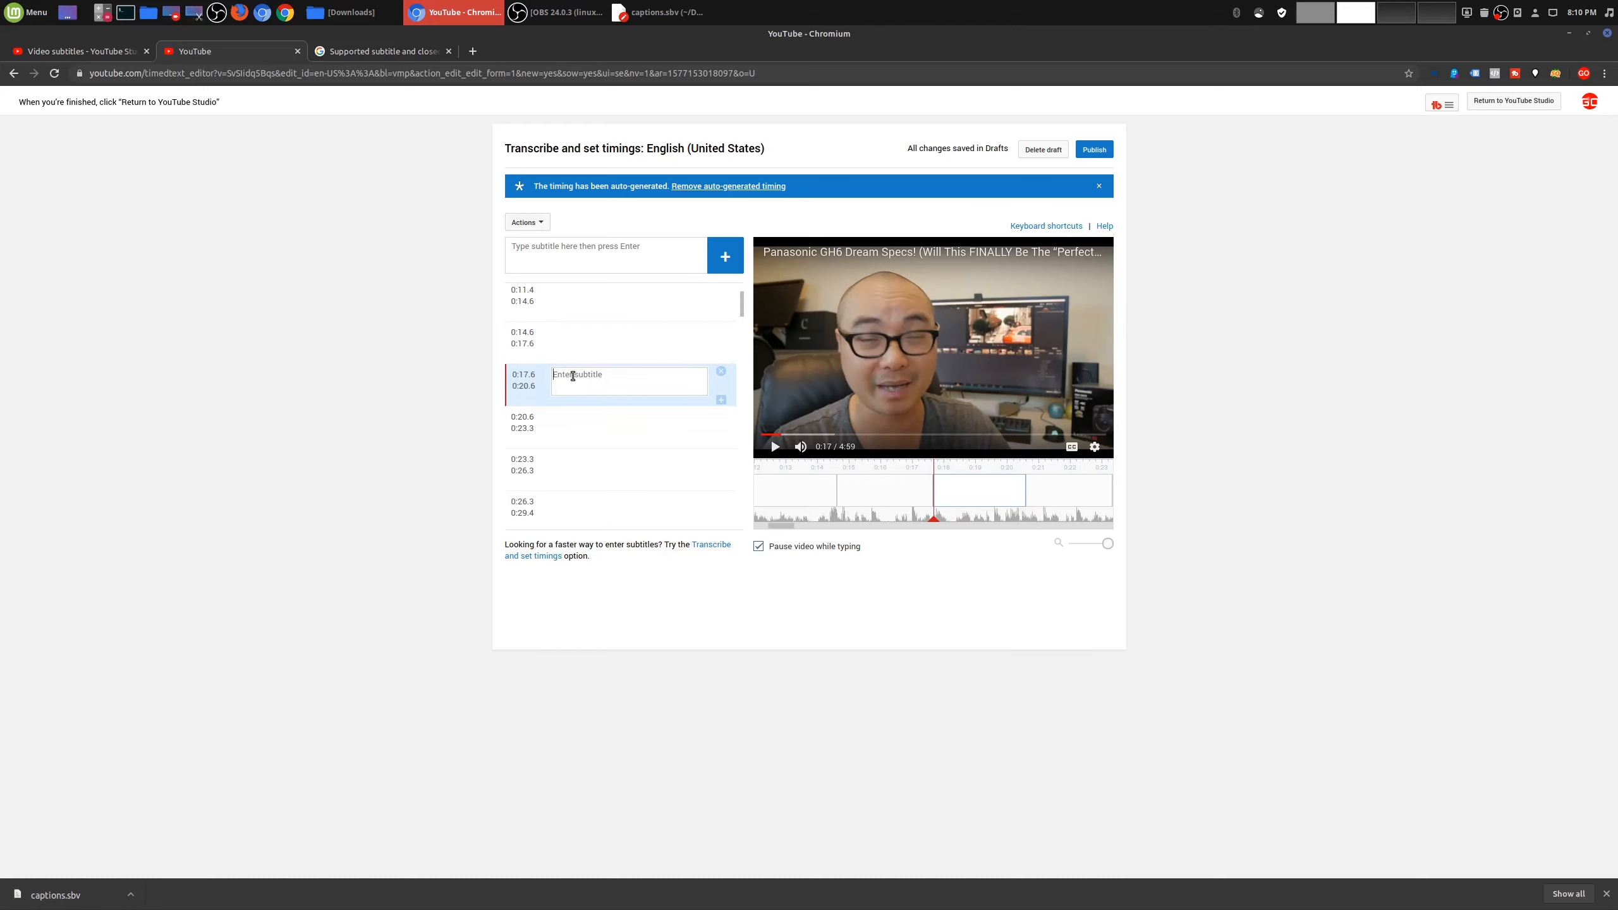
click(603, 433)
scroll(618, 427, up, 5)
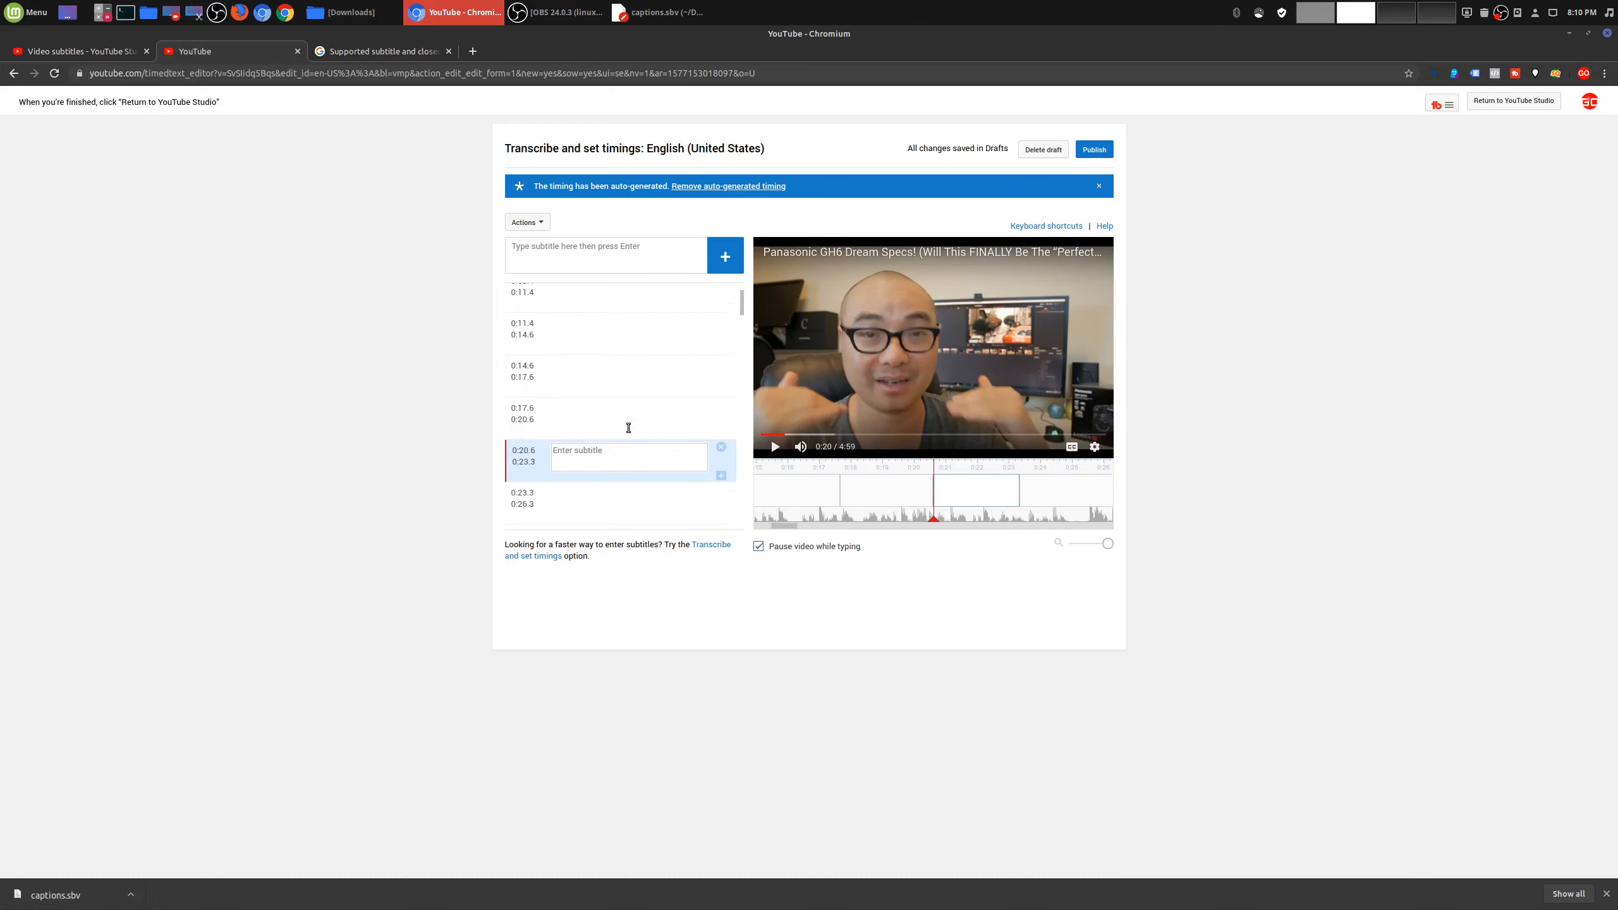